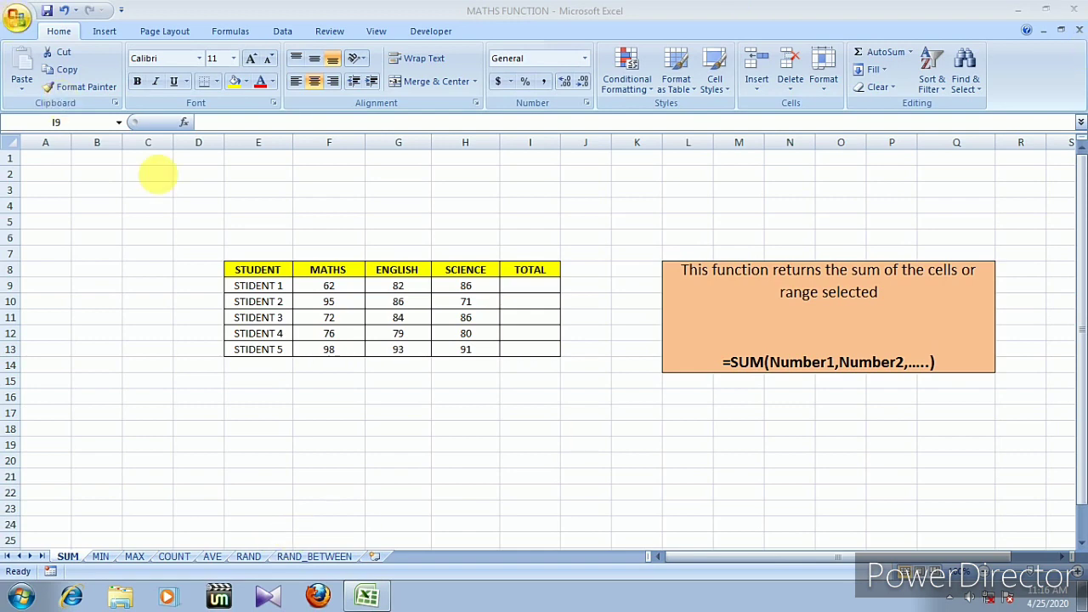
Step: Enter =SUM(F9:H9) in I9 so the first student's total shows 230
{"action": "left_click", "coordinate": [509, 287]}
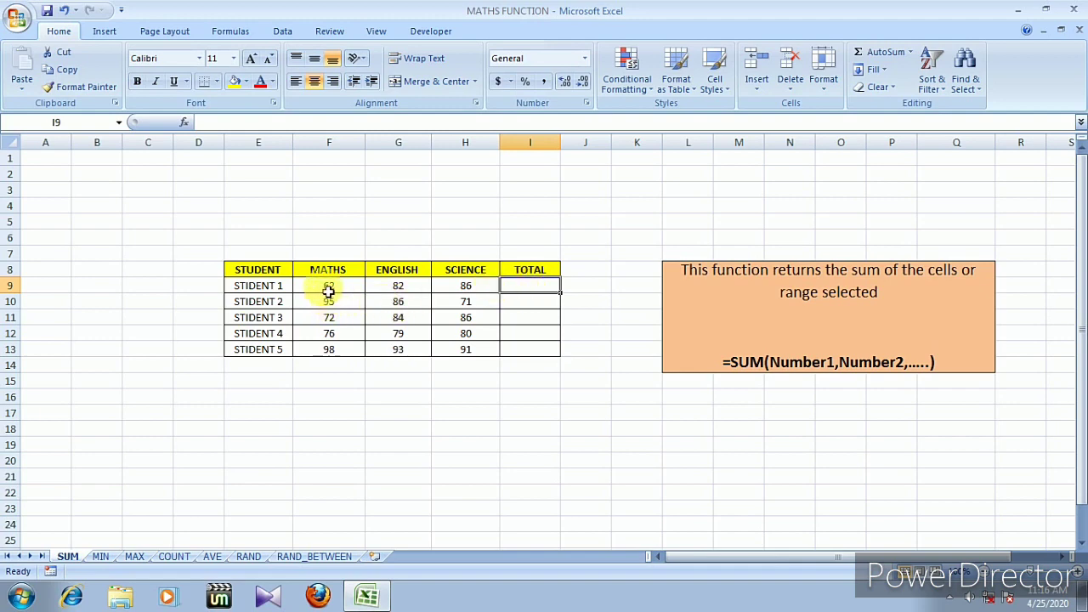
{"action": "left_click_drag", "start_coordinate": [328, 289], "coordinate": [451, 287]}
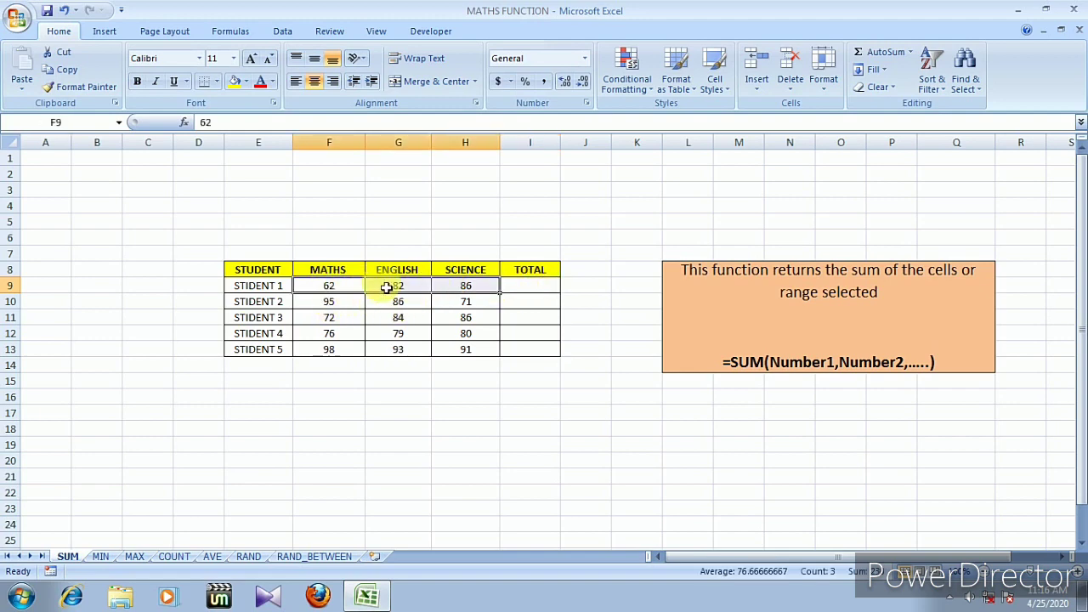
{"action": "left_click", "coordinate": [528, 289]}
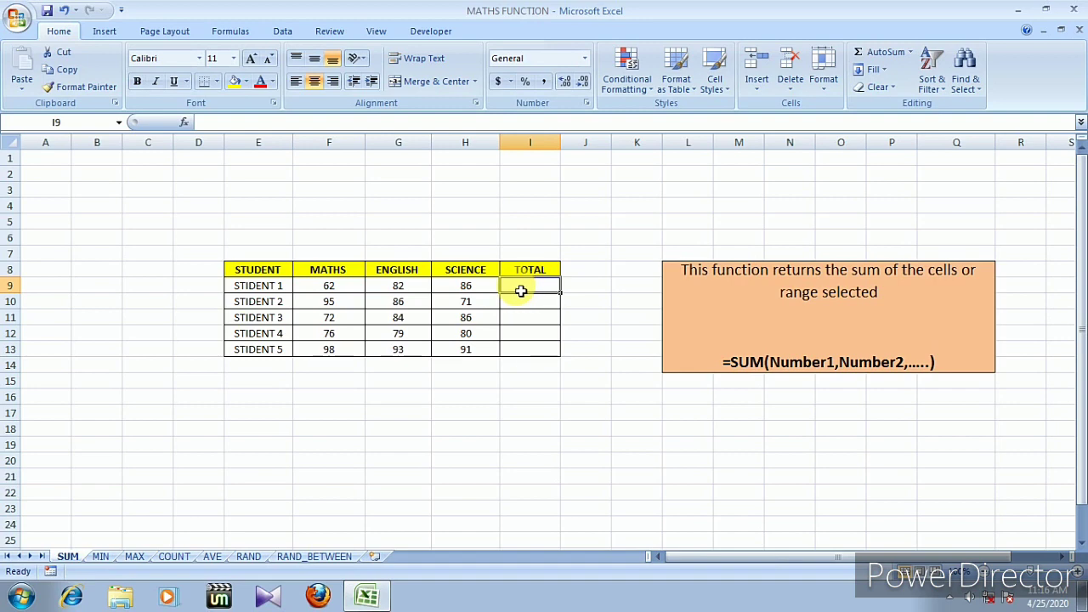
{"action": "type", "text": "="}
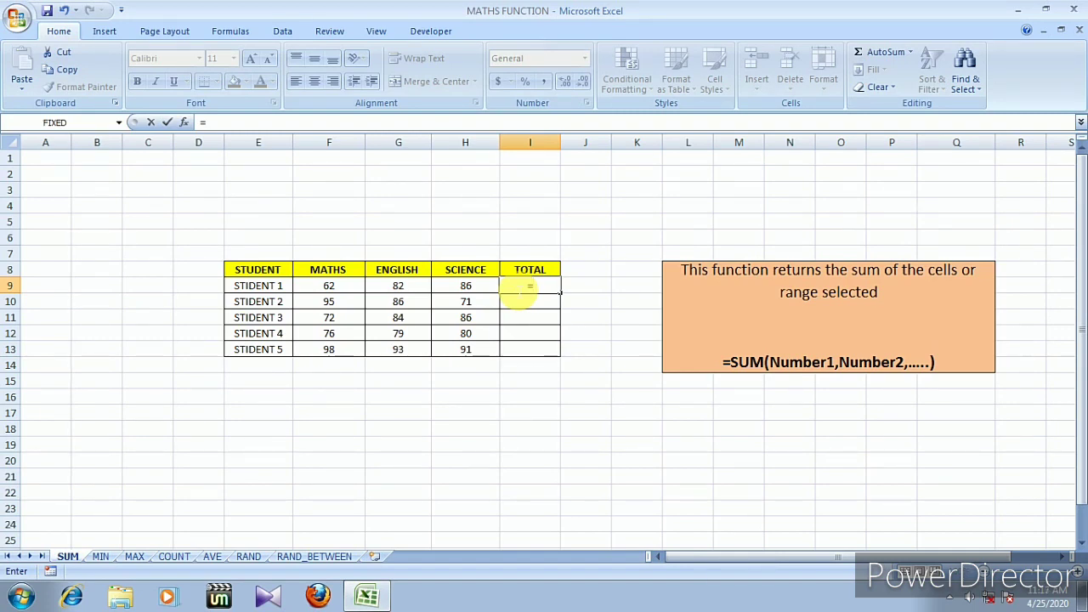
{"action": "type", "text": "sum"}
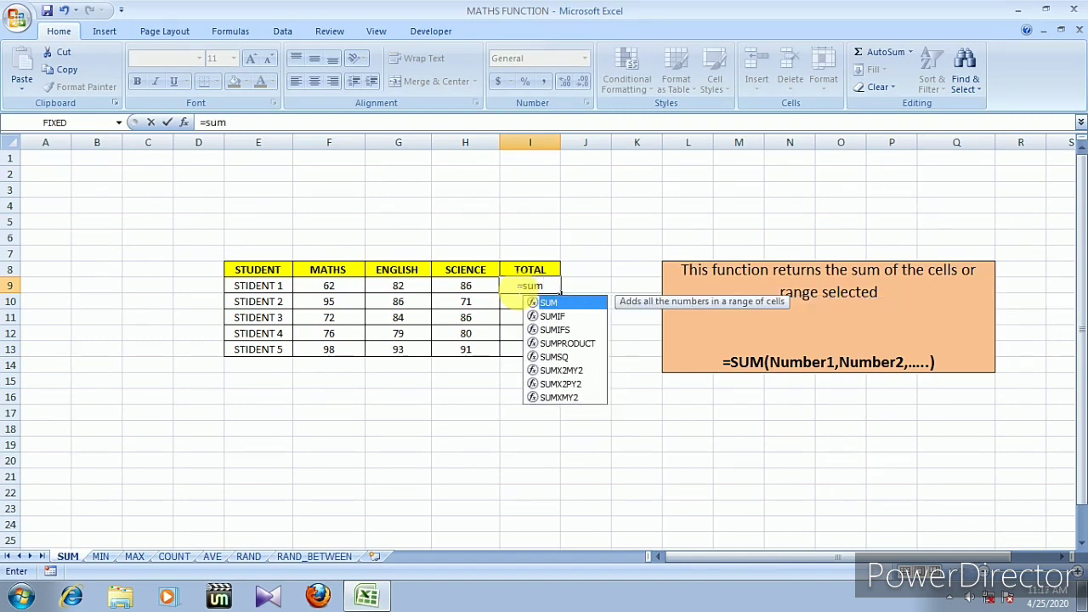
{"action": "type", "text": "("}
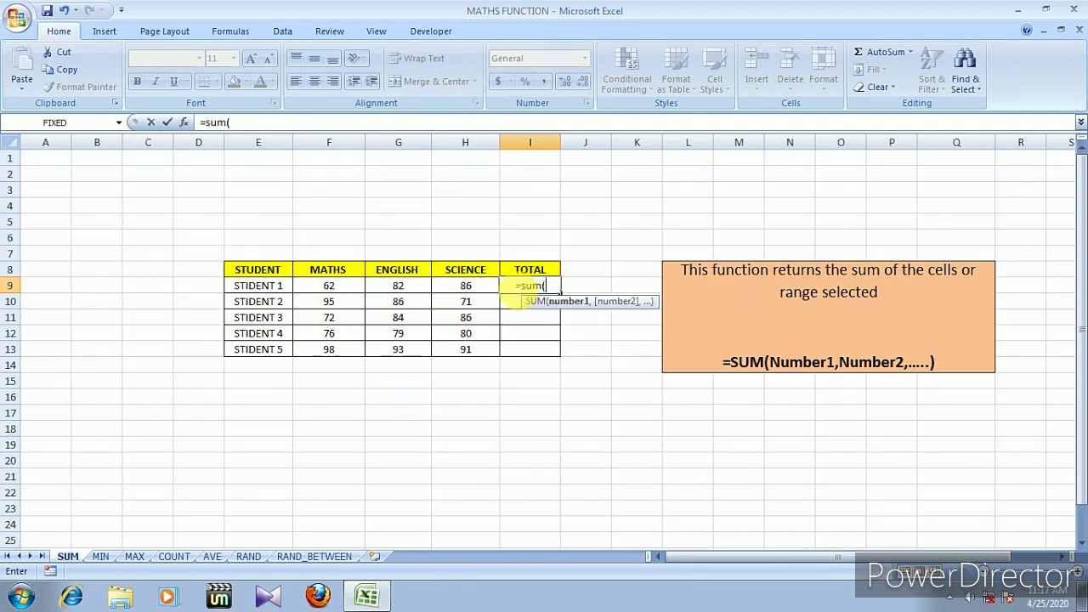
{"action": "left_click", "coordinate": [327, 290]}
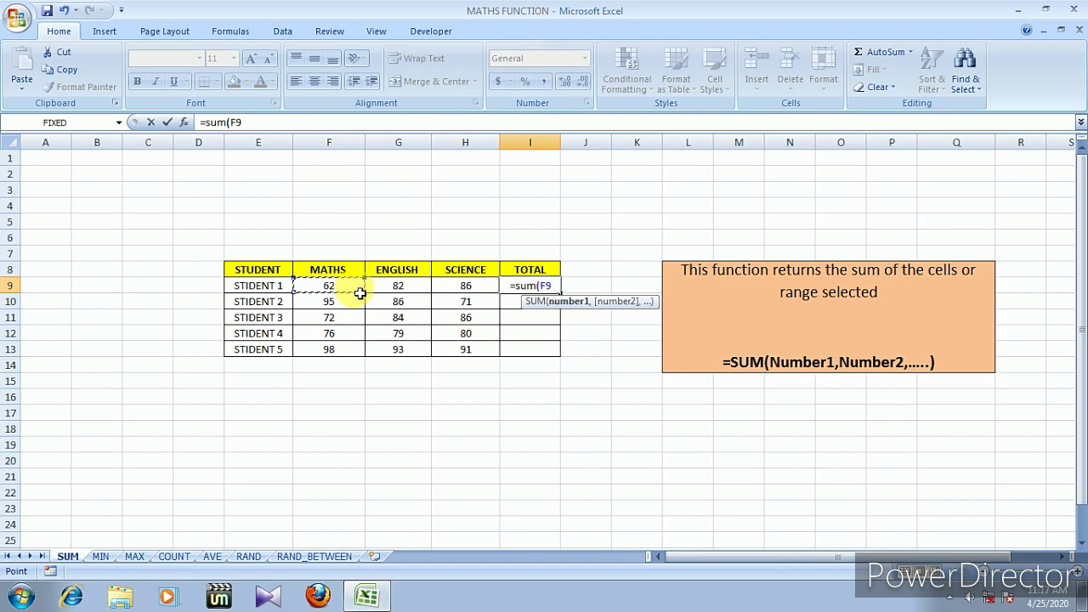
{"action": "left_click_drag", "start_coordinate": [366, 293], "coordinate": [455, 295]}
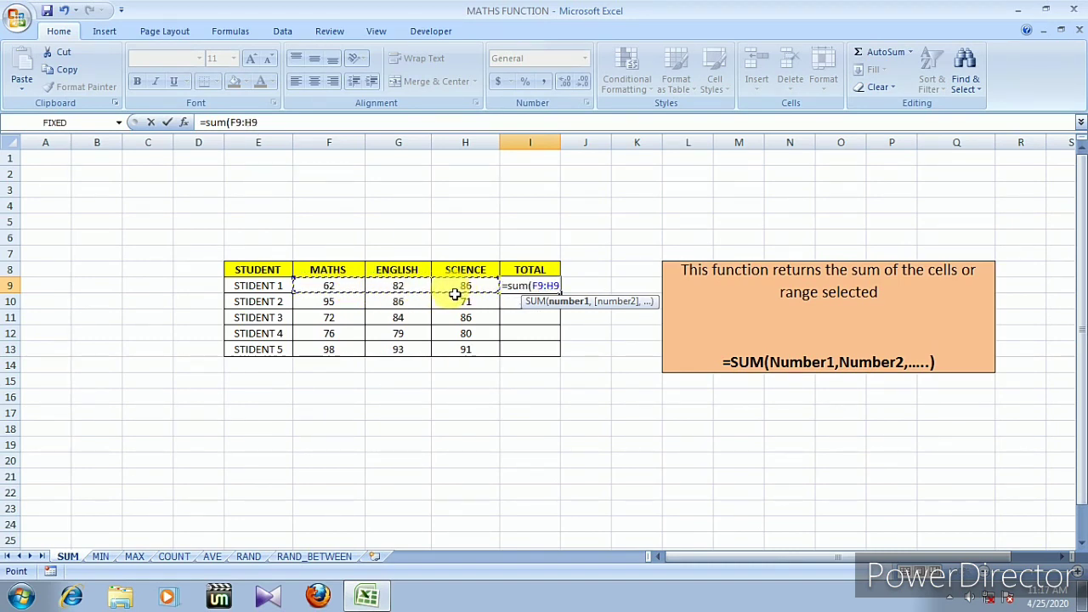
{"action": "type", "text": ")"}
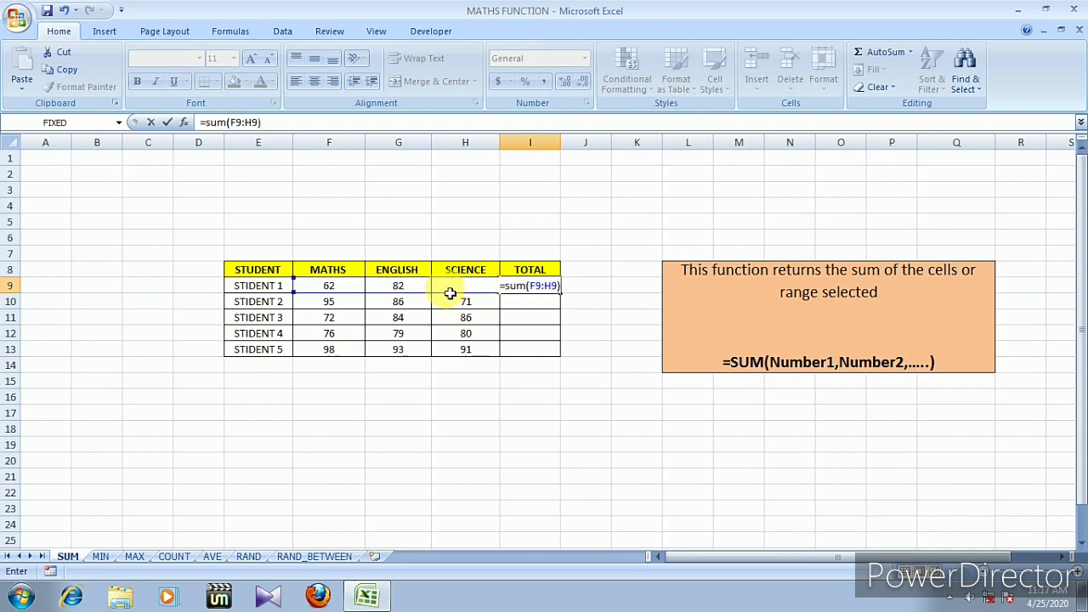
{"action": "key", "text": "Return"}
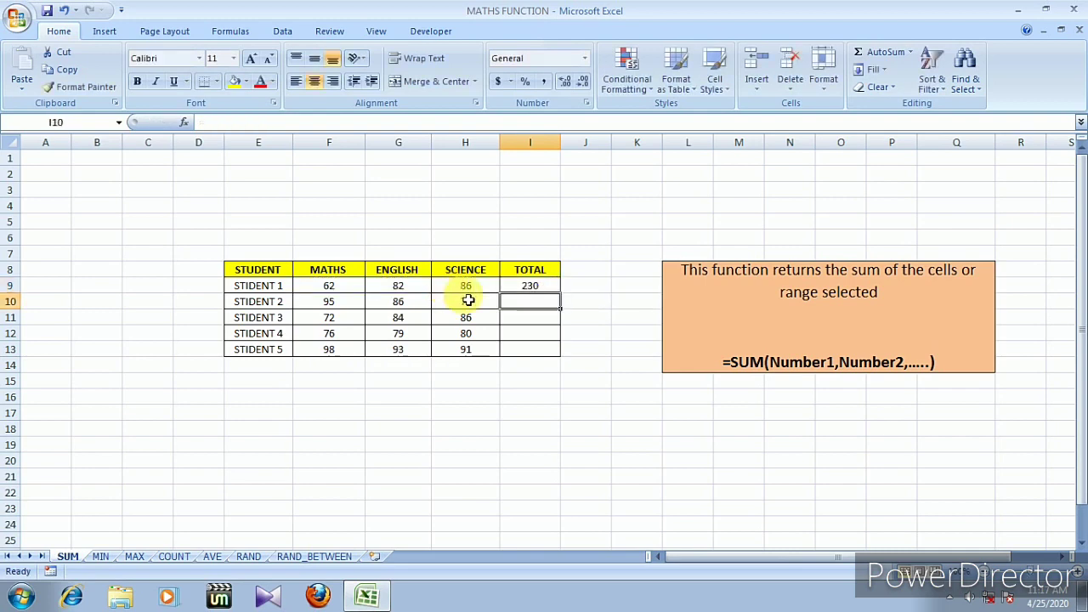
Step: Correct the broken range in I9 so it reads =SUM(F9:H9)
{"action": "double_click", "coordinate": [529, 286]}
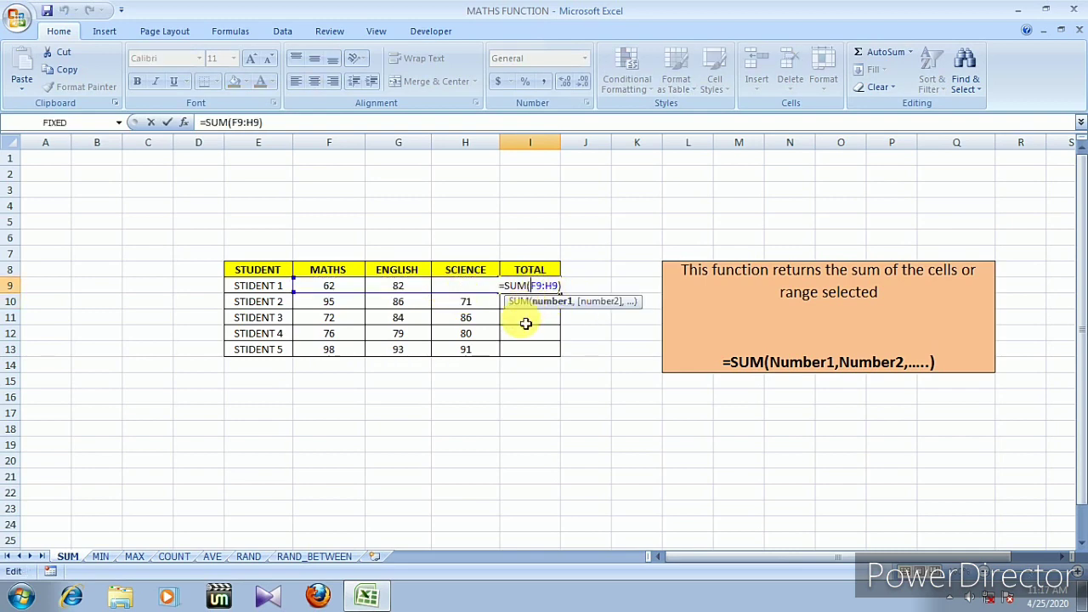
{"action": "left_click", "coordinate": [530, 318]}
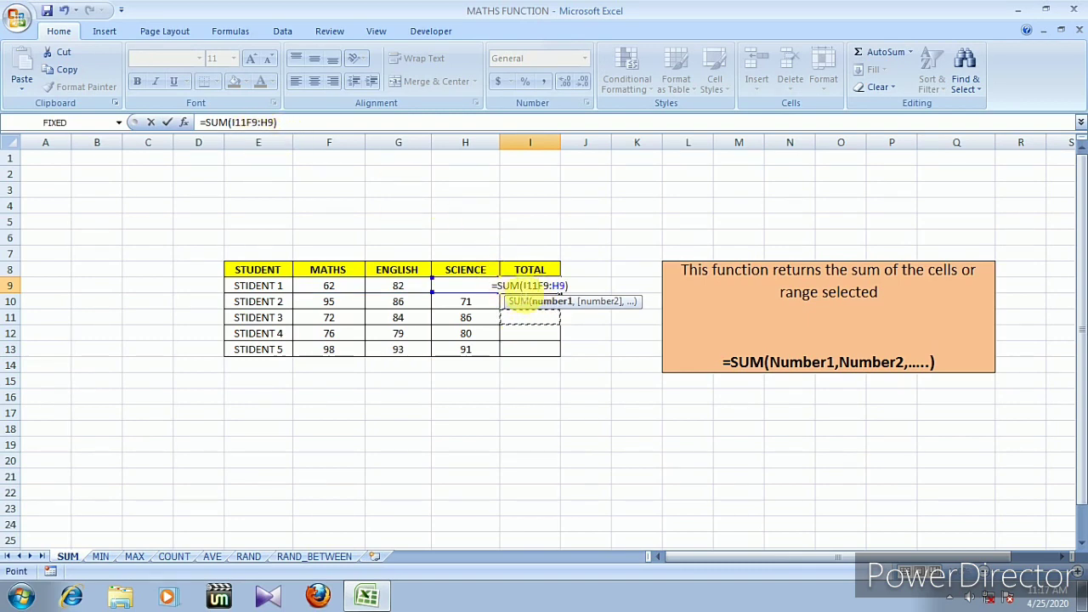
{"action": "left_click", "coordinate": [521, 287]}
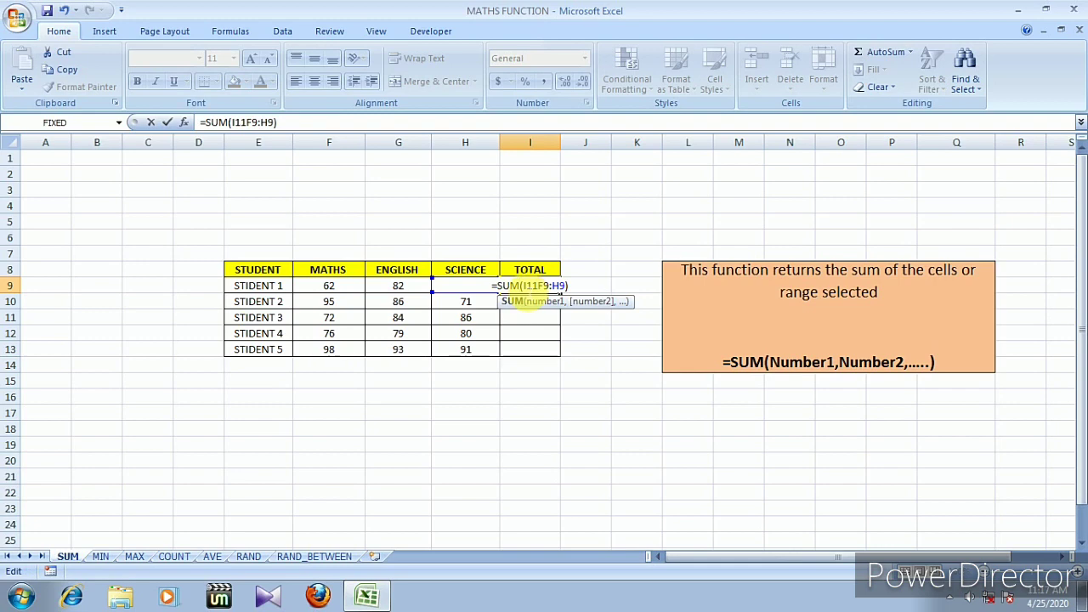
{"action": "left_click_drag", "start_coordinate": [528, 300], "coordinate": [583, 286]}
{"action": "key", "text": "Delete"}
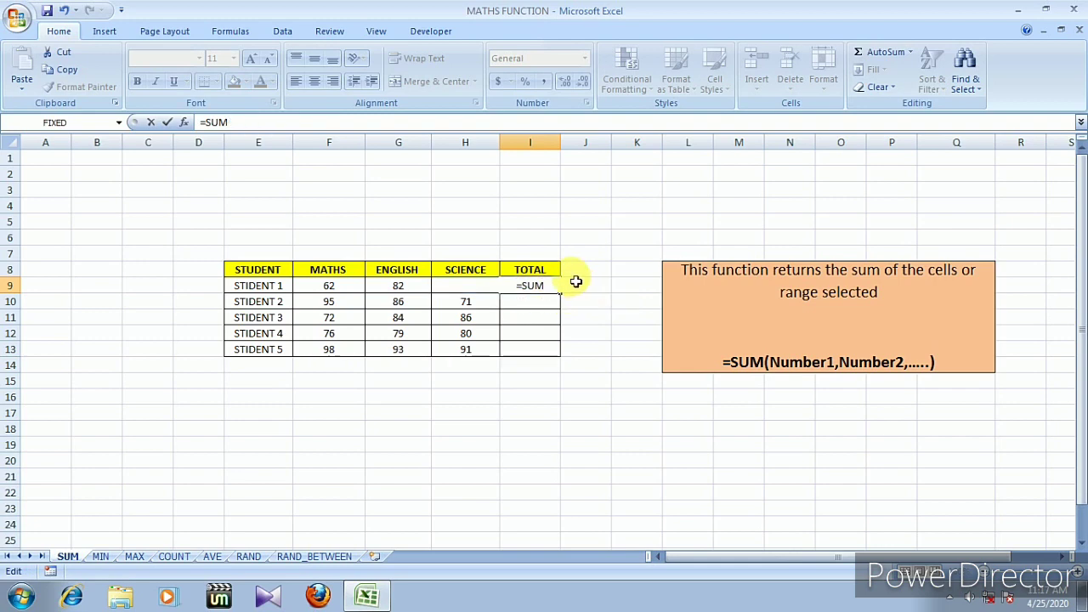
{"action": "type", "text": "("}
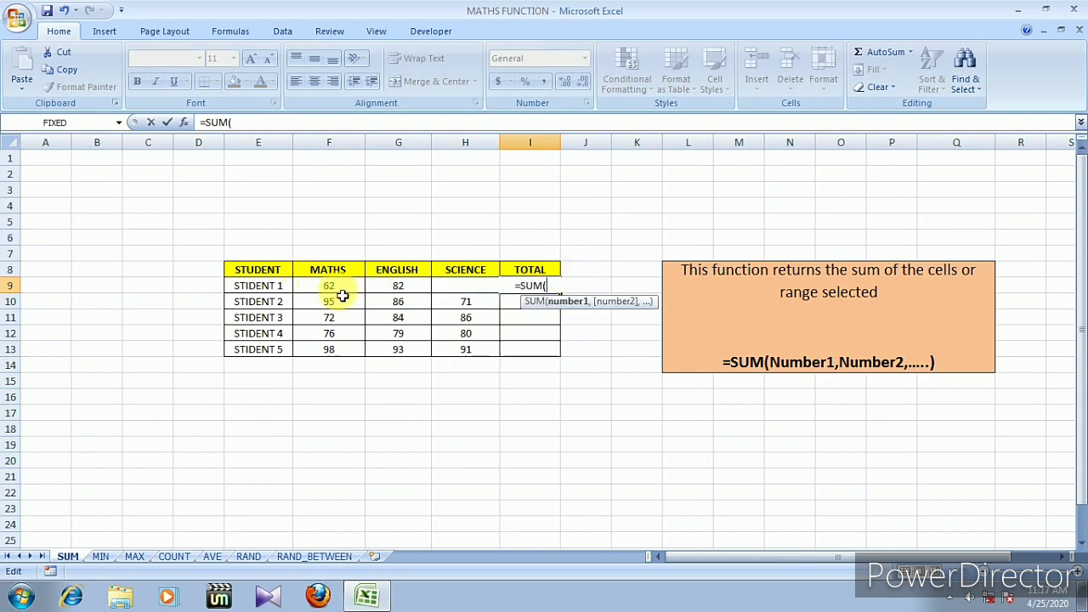
{"action": "left_click_drag", "start_coordinate": [331, 286], "coordinate": [465, 289]}
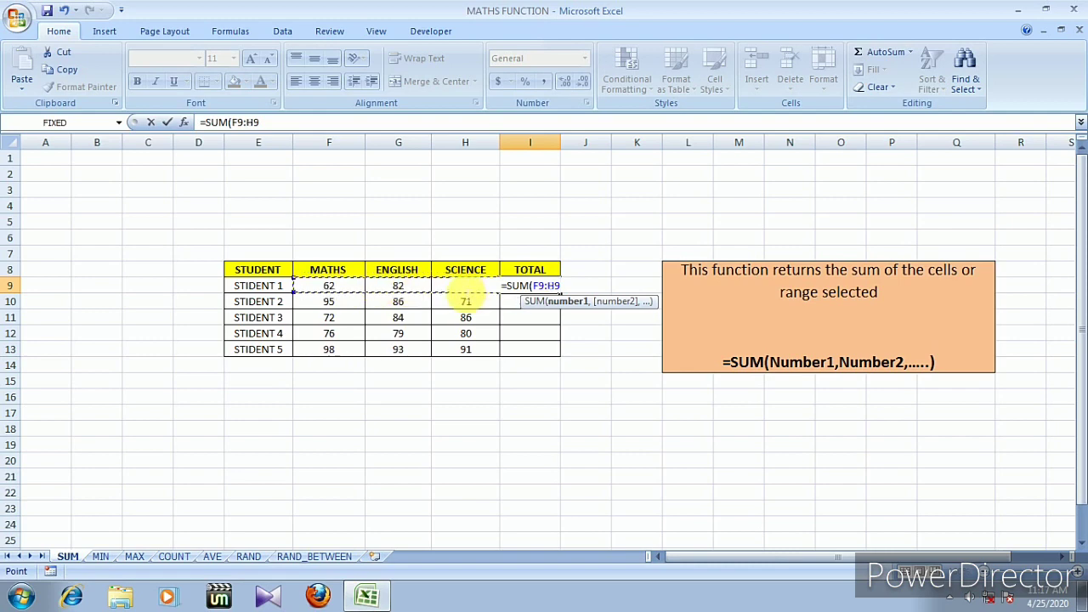
{"action": "key", "text": "Return"}
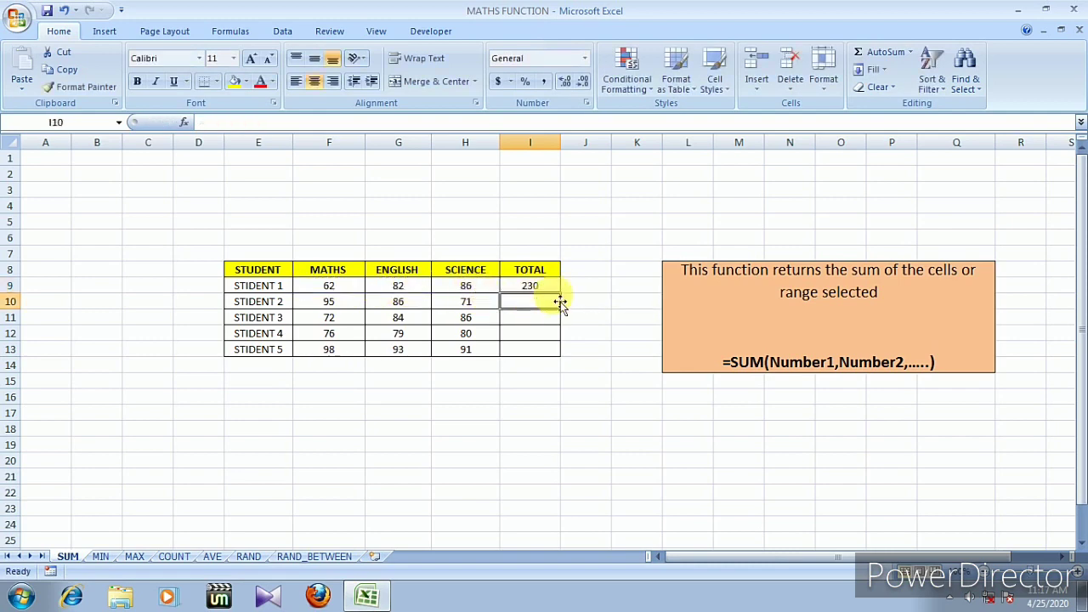
Step: Fill the sum formula down to I13, checking the third student's total of 242
{"action": "left_click", "coordinate": [547, 241]}
{"action": "key", "text": "Down"}
{"action": "key", "text": "Down"}
{"action": "key", "text": "Down"}
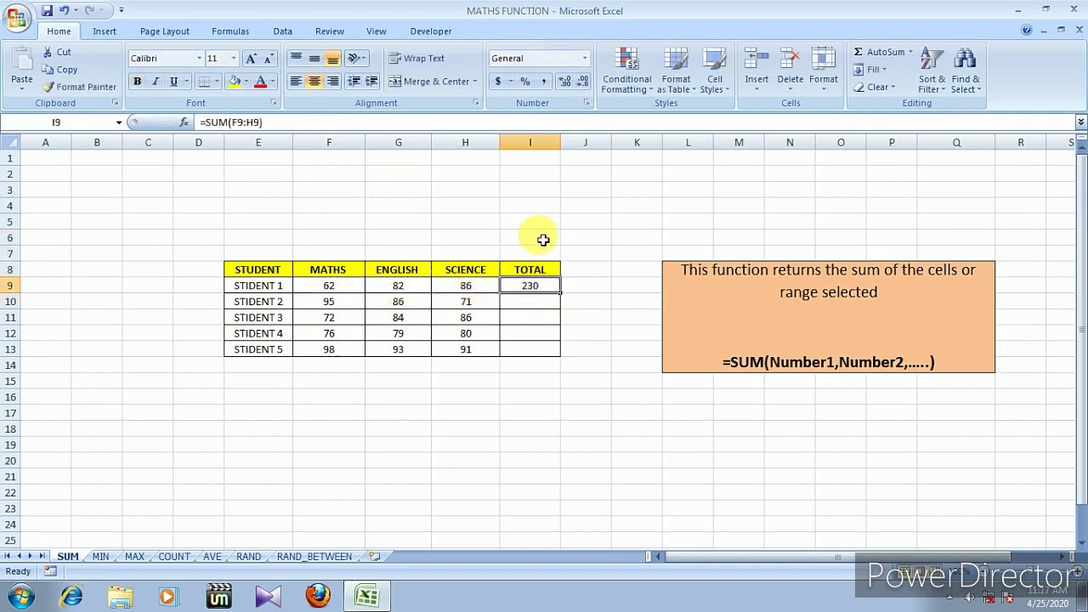
{"action": "left_click_drag", "start_coordinate": [560, 294], "coordinate": [558, 353]}
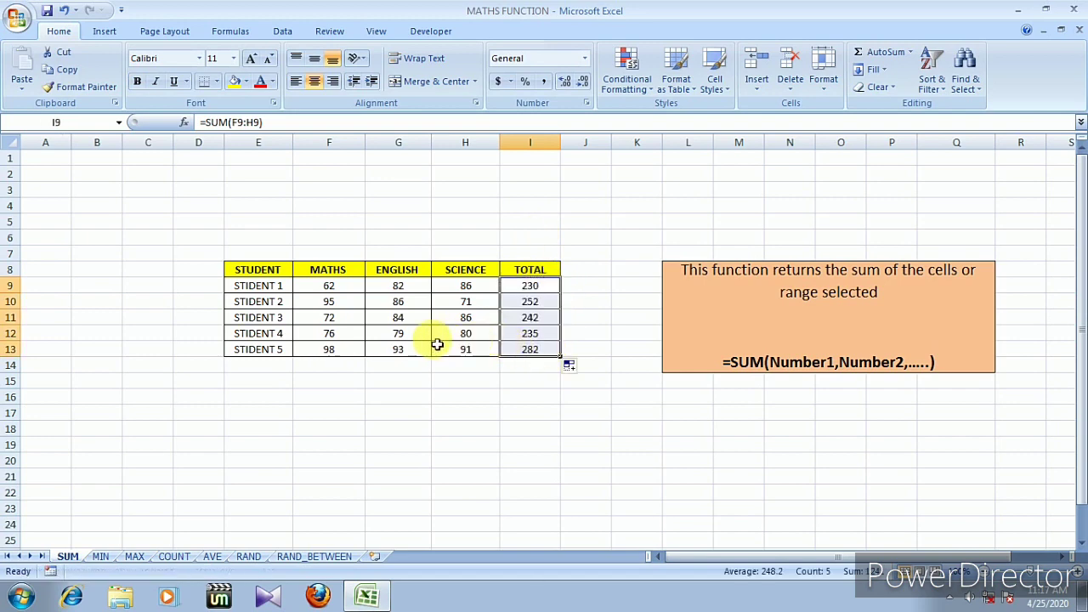
{"action": "left_click_drag", "start_coordinate": [337, 317], "coordinate": [472, 318]}
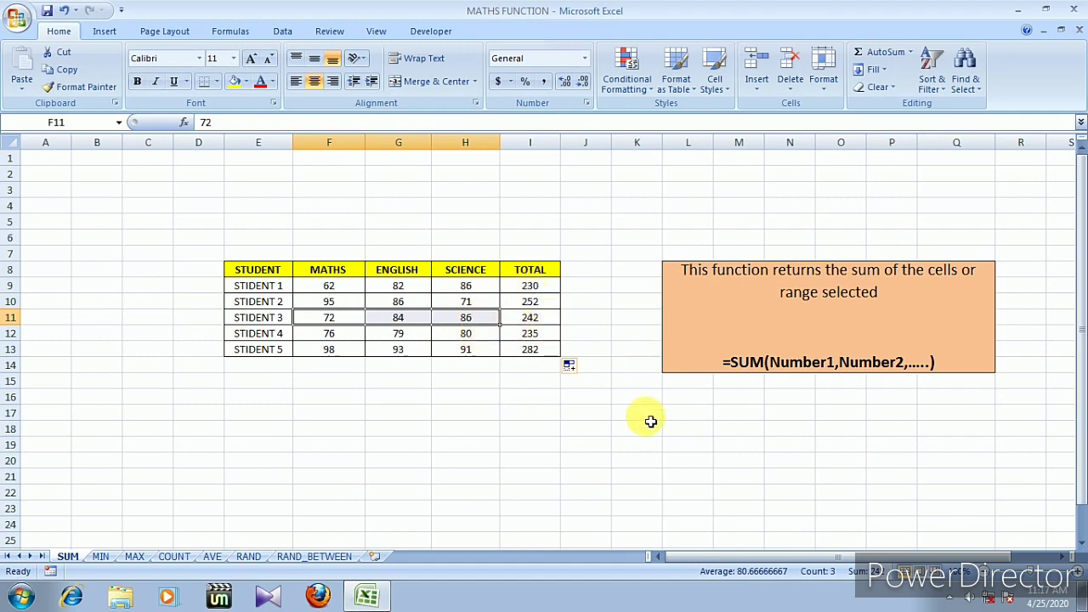
{"action": "left_click", "coordinate": [152, 525]}
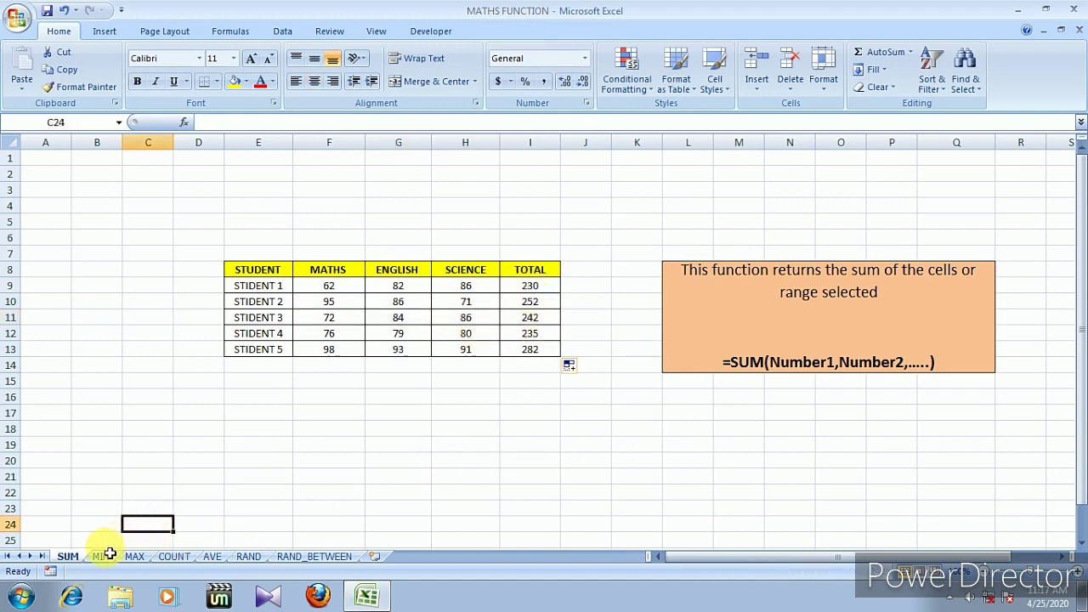
Step: On the MIN sheet, enter =MIN(E5:E9) in E10 to get the MATHS minimum of 62
{"action": "left_click", "coordinate": [99, 556]}
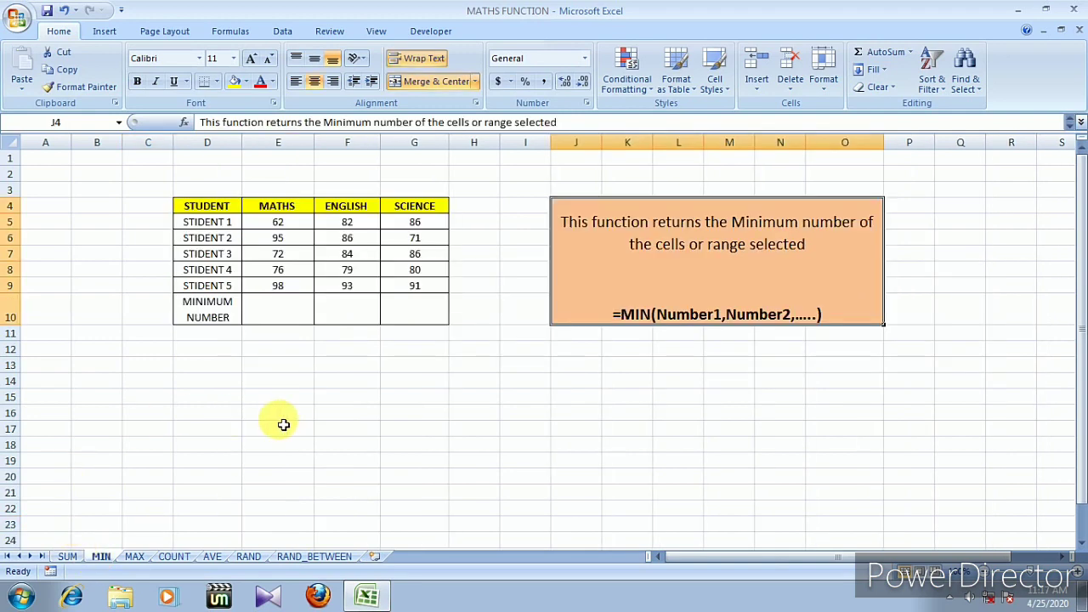
{"action": "left_click_drag", "start_coordinate": [285, 226], "coordinate": [284, 292]}
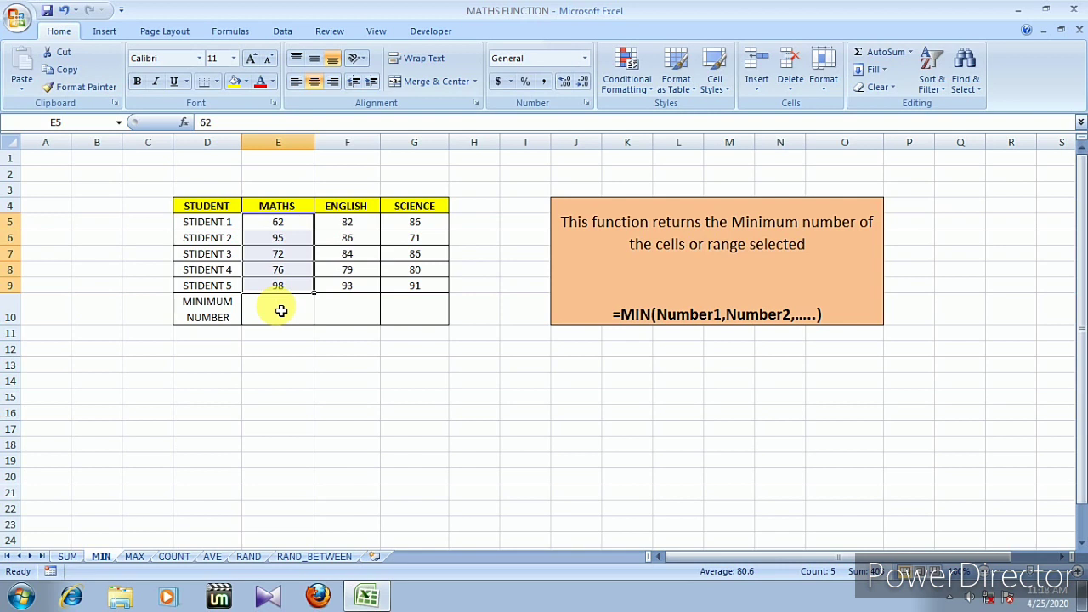
{"action": "left_click", "coordinate": [281, 311]}
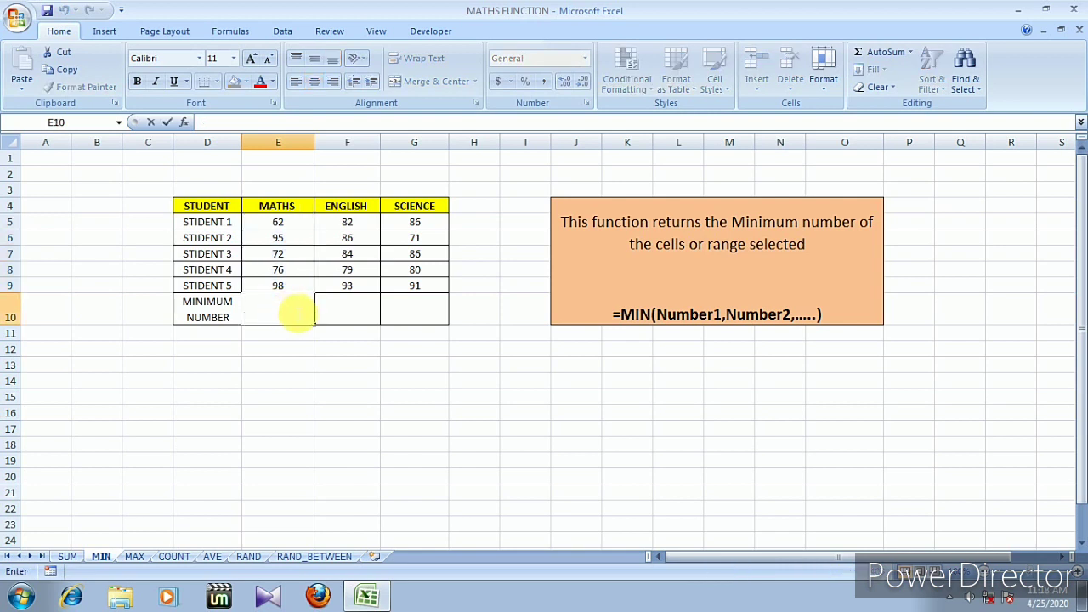
{"action": "type", "text": "=mi"}
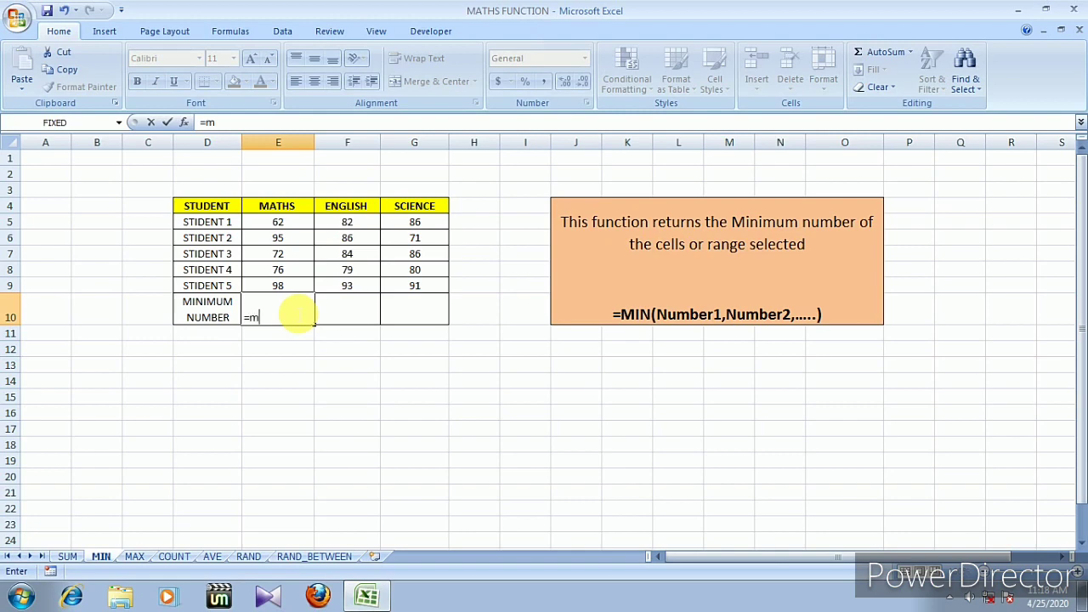
{"action": "type", "text": "n("}
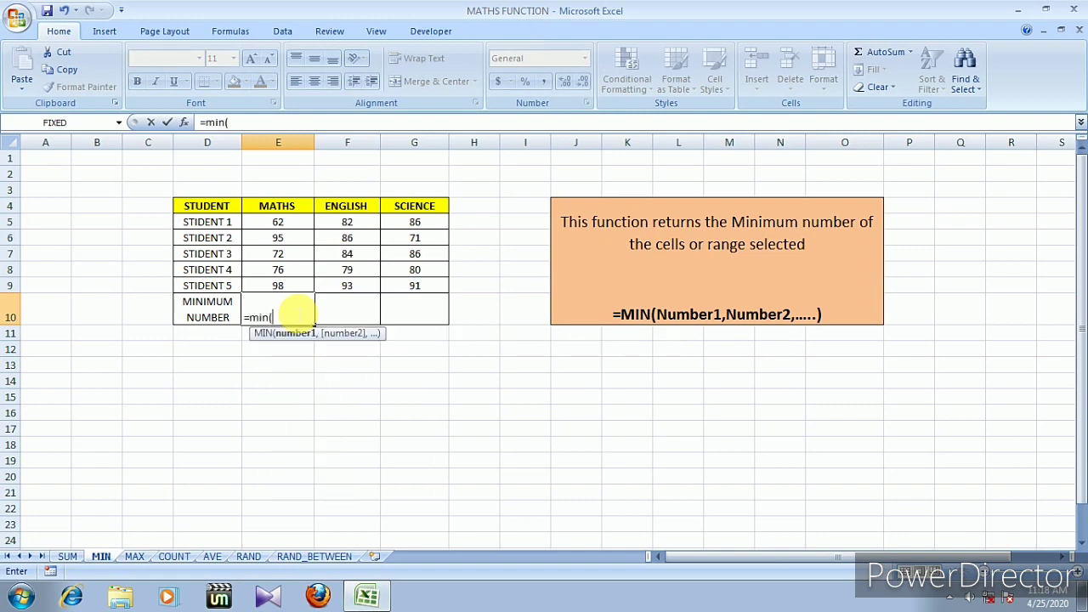
{"action": "left_click_drag", "start_coordinate": [274, 224], "coordinate": [272, 289]}
{"action": "key", "text": "Return"}
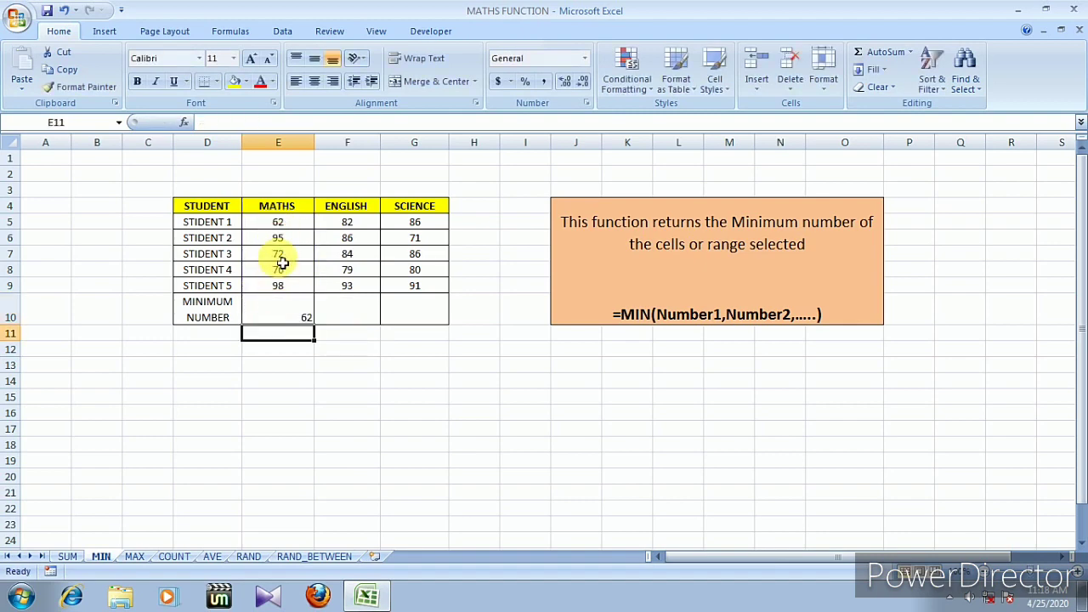
Step: Copy the E10 minimum formula across to G10, giving ENGLISH 79 and SCIENCE 71
{"action": "left_click_drag", "start_coordinate": [278, 227], "coordinate": [279, 284]}
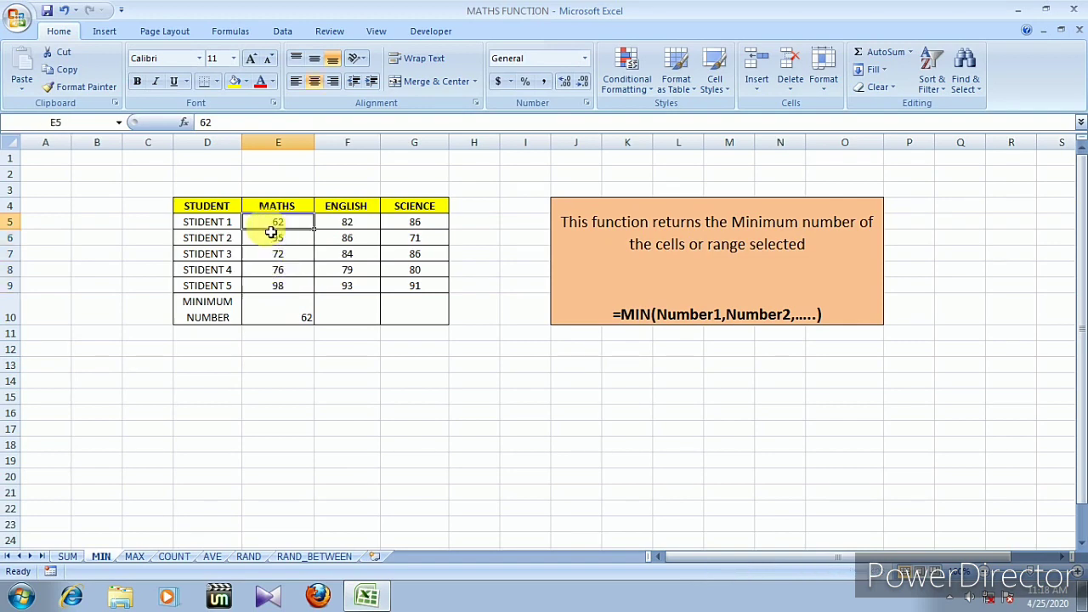
{"action": "left_click", "coordinate": [288, 317]}
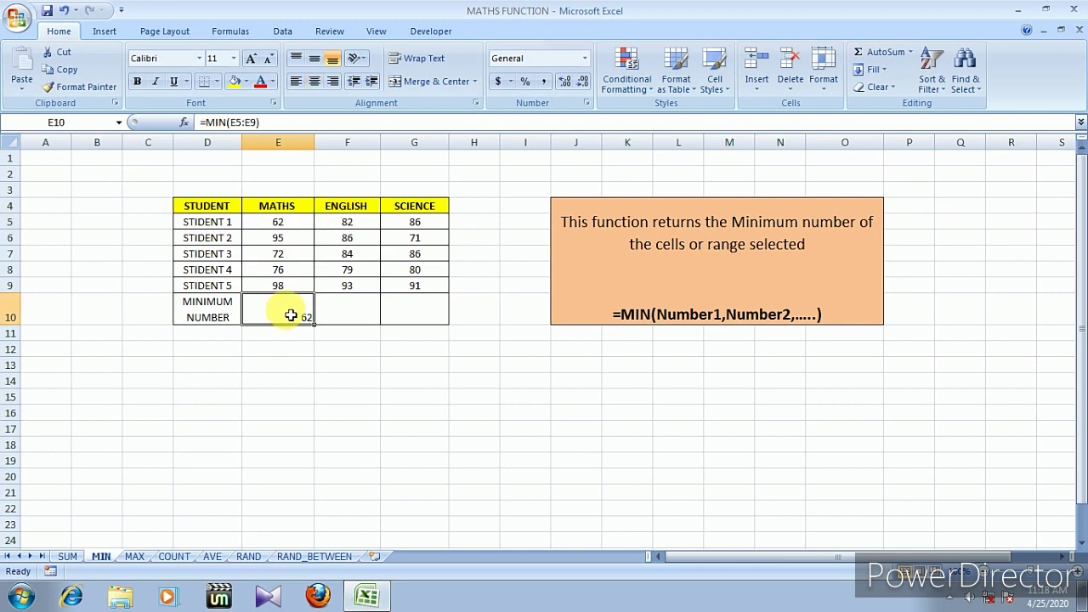
{"action": "left_click", "coordinate": [338, 314]}
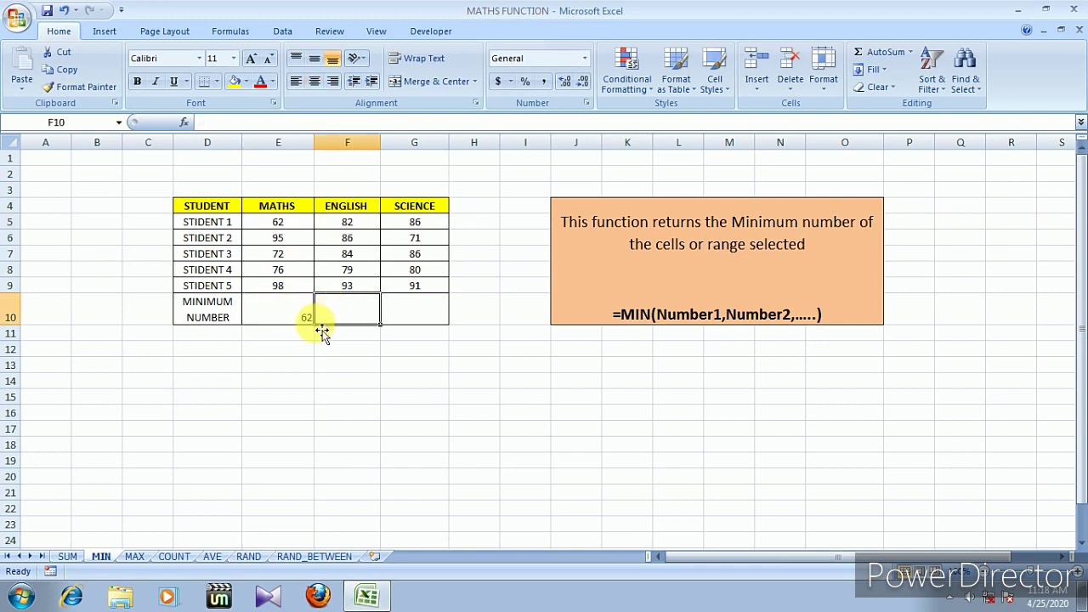
{"action": "left_click", "coordinate": [286, 316]}
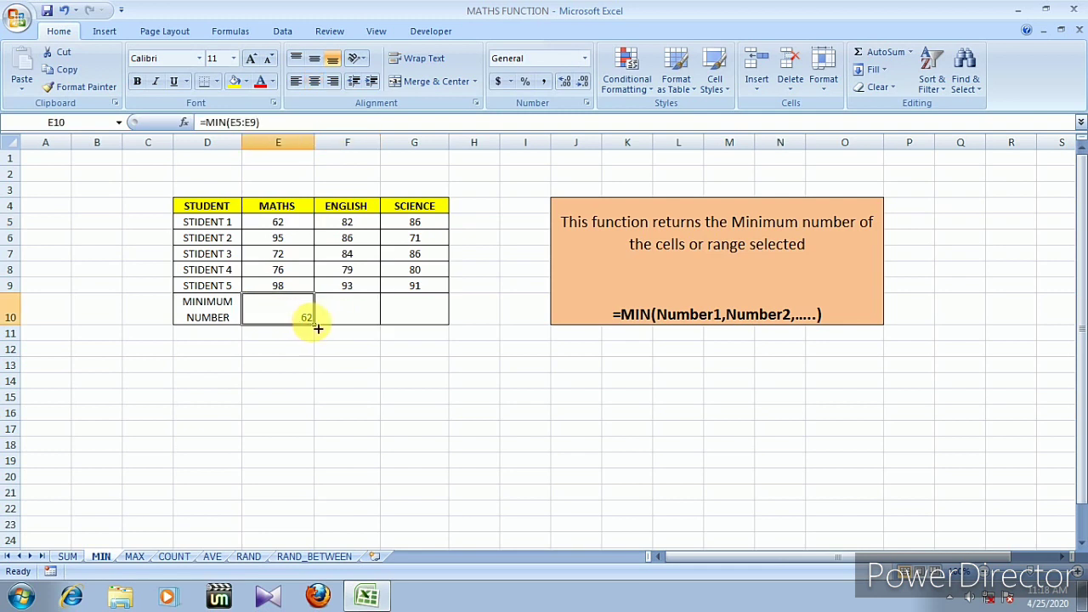
{"action": "left_click_drag", "start_coordinate": [318, 328], "coordinate": [423, 323]}
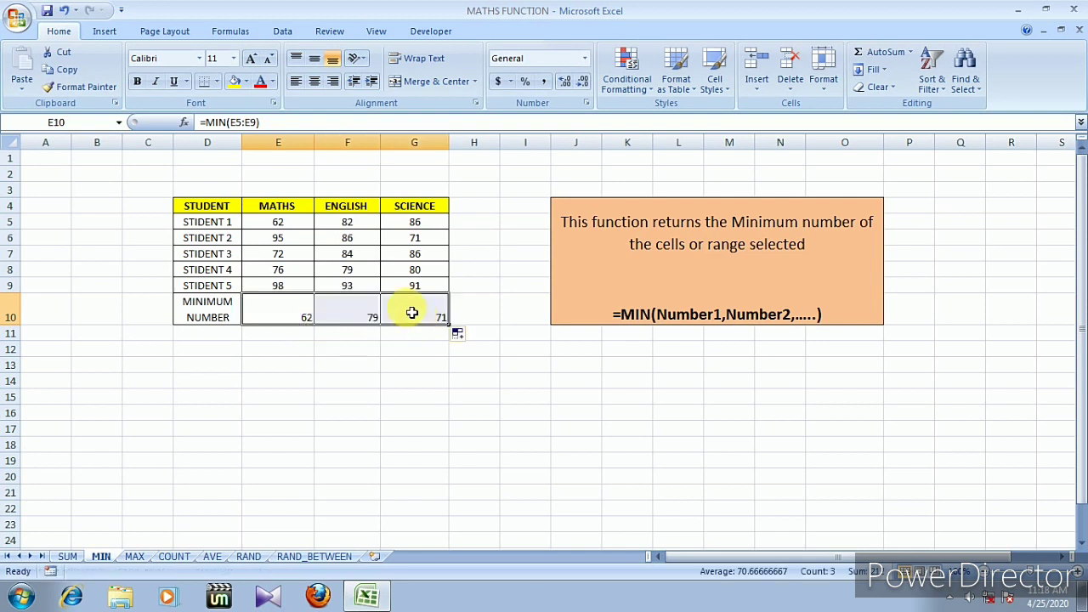
{"action": "left_click_drag", "start_coordinate": [348, 223], "coordinate": [362, 285]}
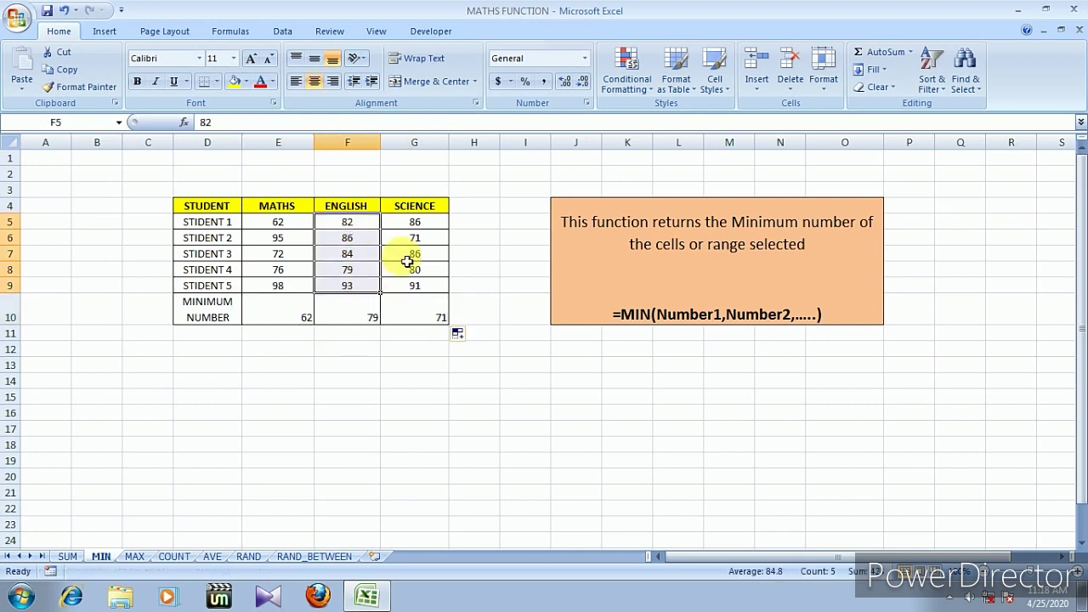
{"action": "left_click_drag", "start_coordinate": [409, 222], "coordinate": [414, 286]}
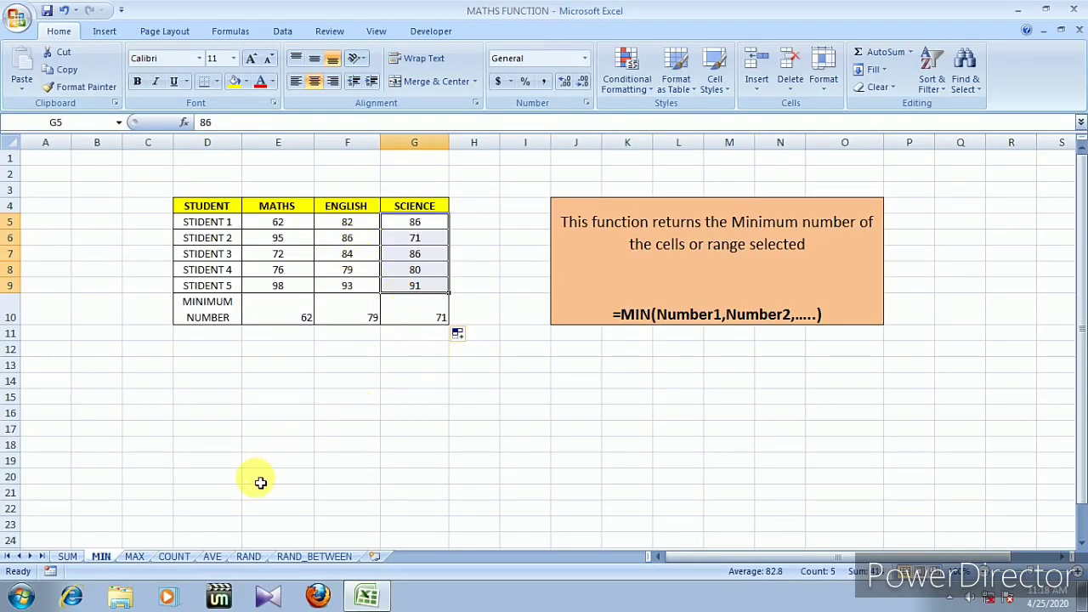
{"action": "left_click", "coordinate": [213, 460]}
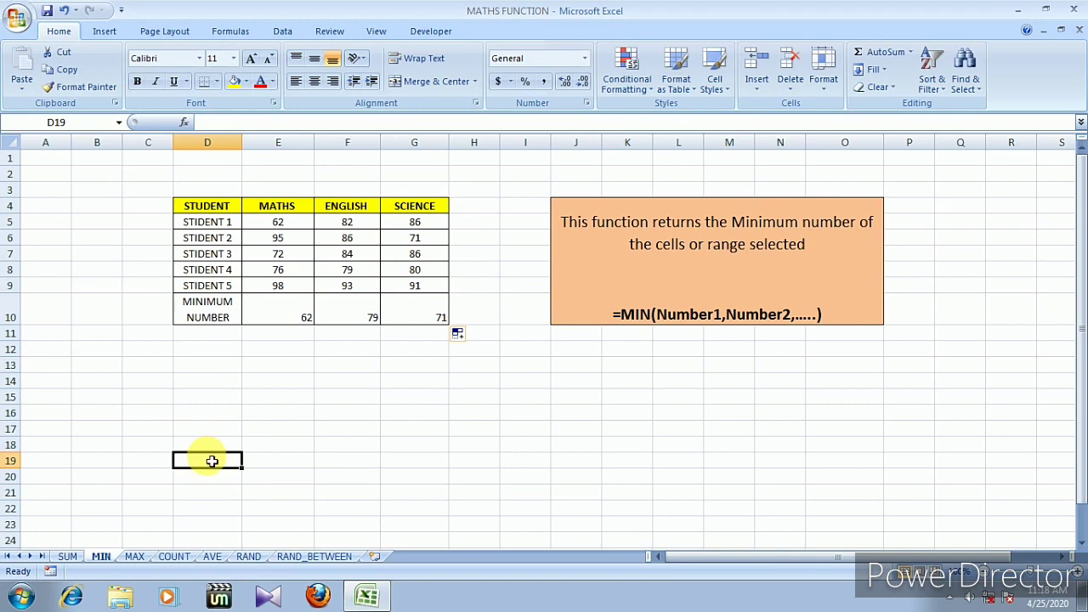
Step: On the MAX sheet, enter =MAX(E8:E12) in E13 and fill it across for 98, 93, 91
{"action": "left_click", "coordinate": [134, 556]}
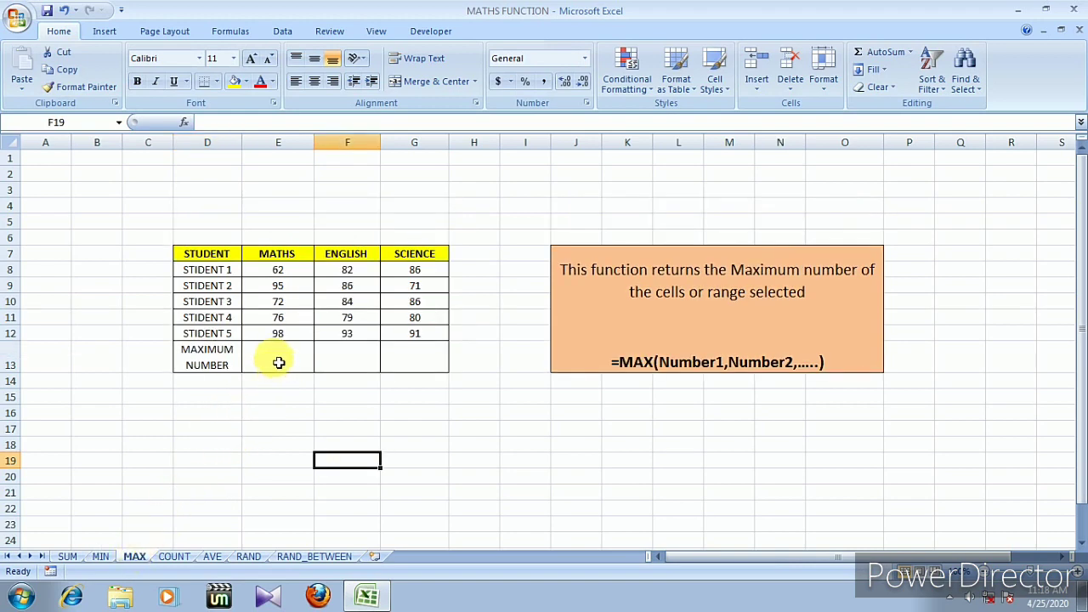
{"action": "left_click_drag", "start_coordinate": [278, 270], "coordinate": [413, 357]}
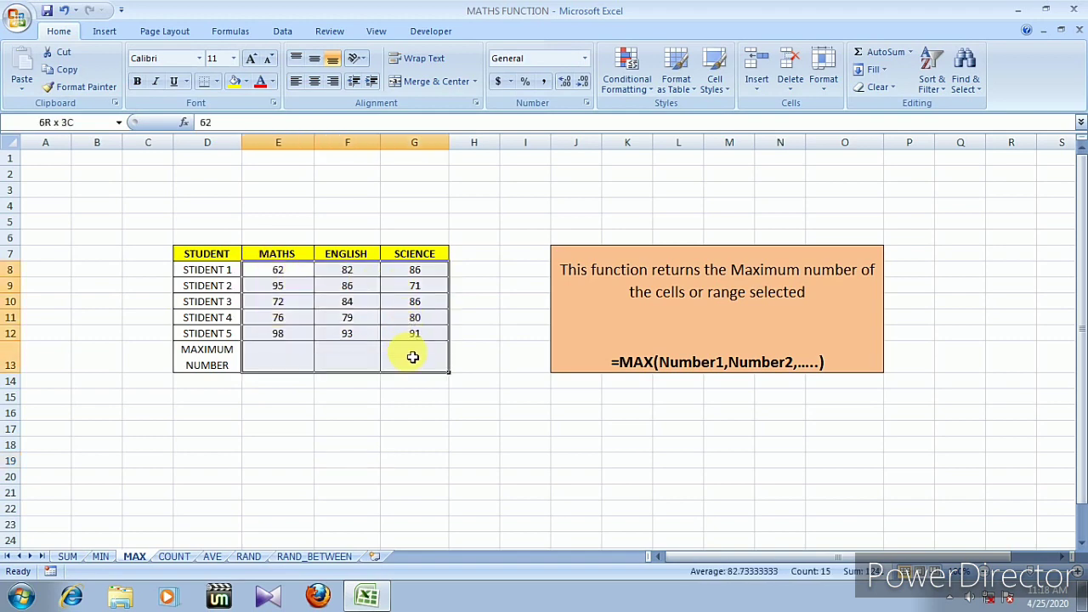
{"action": "left_click", "coordinate": [276, 359]}
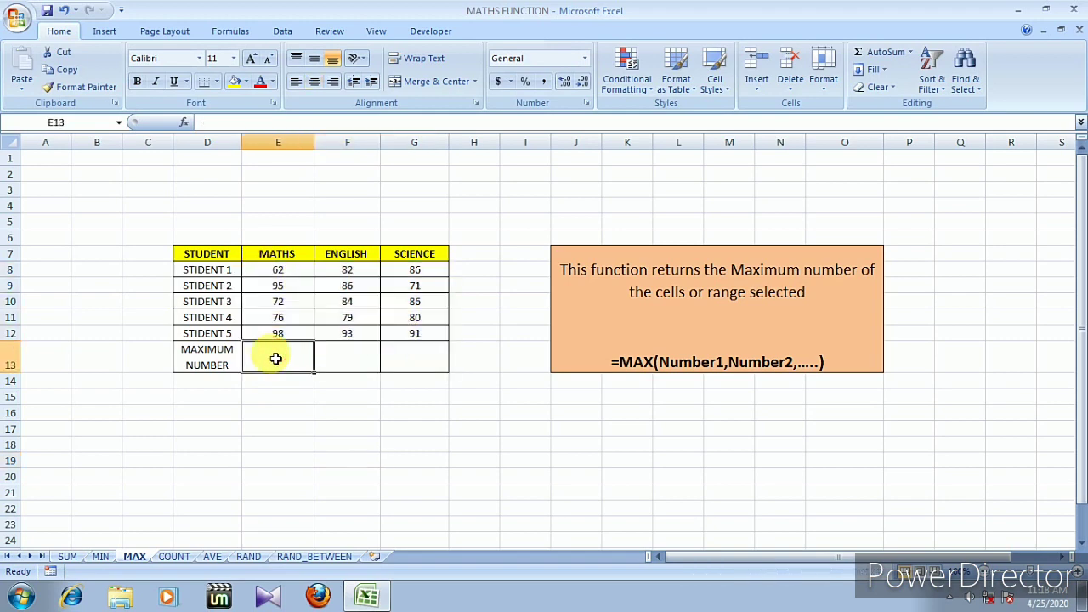
{"action": "type", "text": "="}
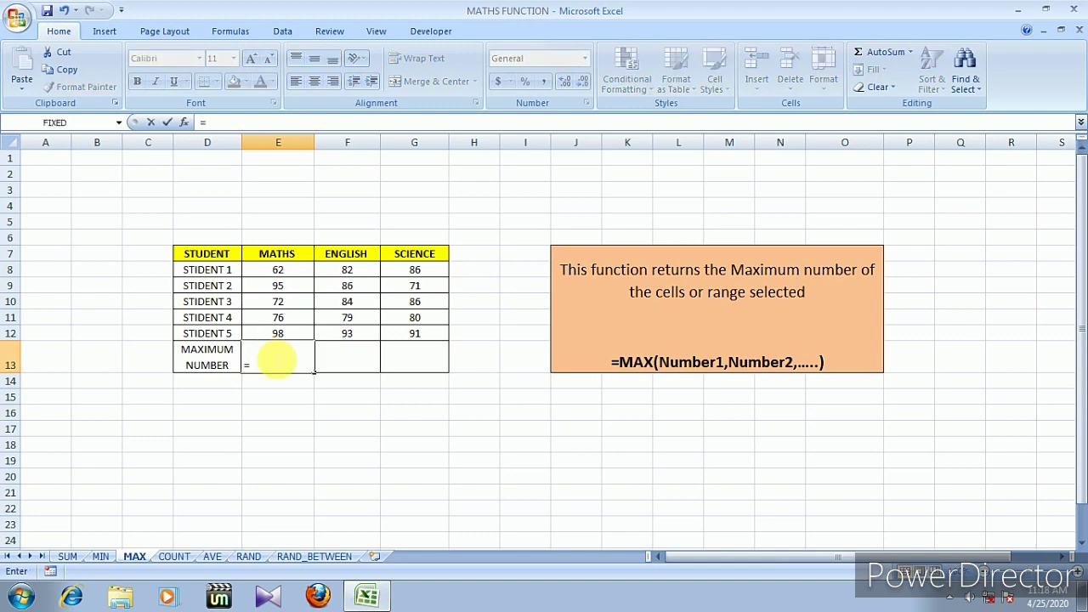
{"action": "type", "text": "max"}
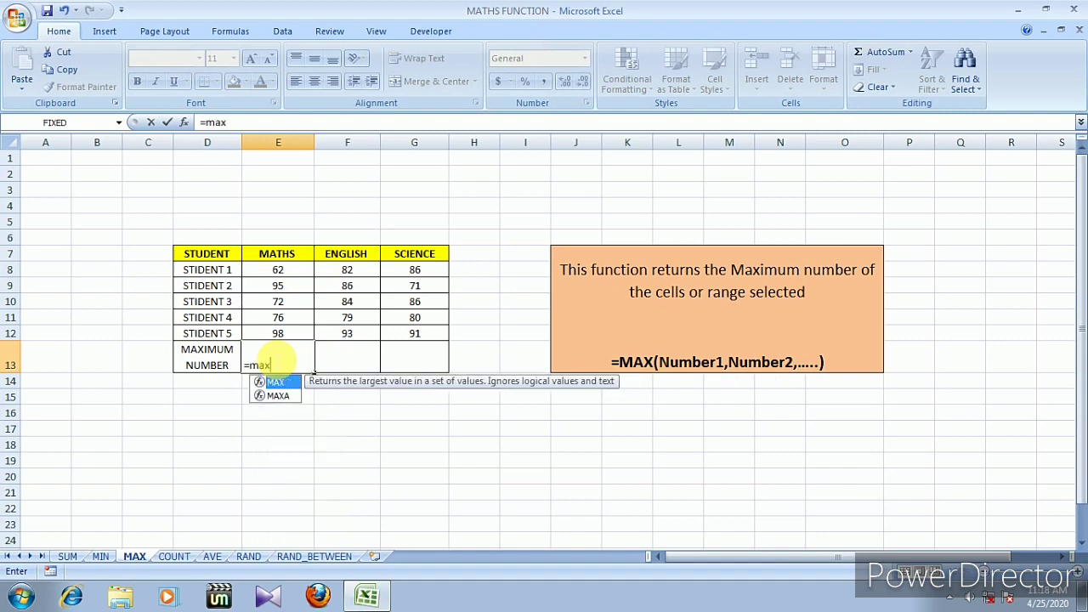
{"action": "type", "text": "("}
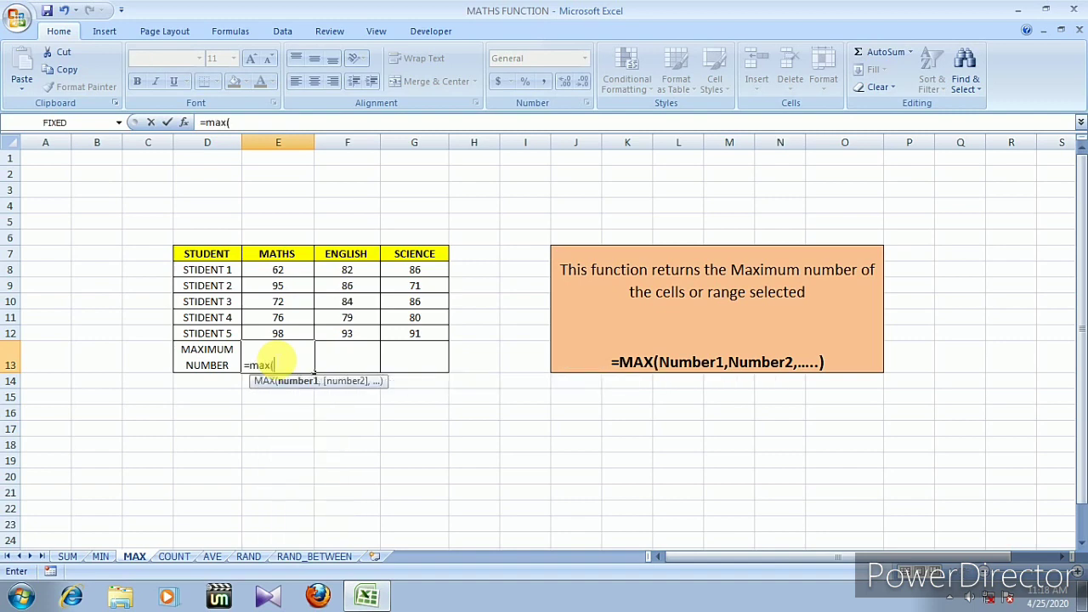
{"action": "left_click", "coordinate": [279, 272]}
{"action": "left_click_drag", "start_coordinate": [280, 272], "coordinate": [283, 349]}
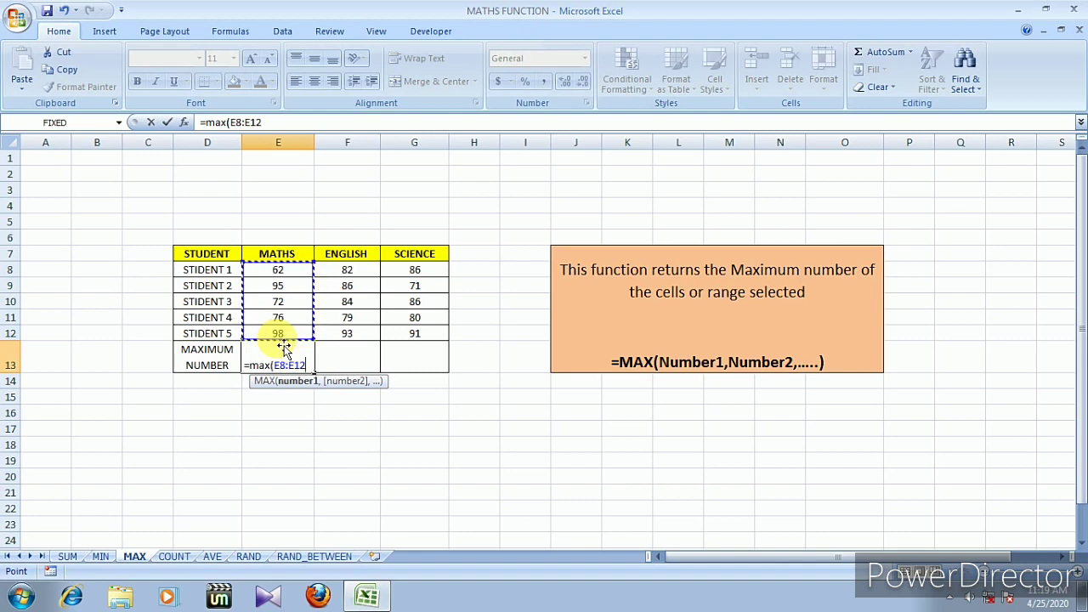
{"action": "type", "text": ")"}
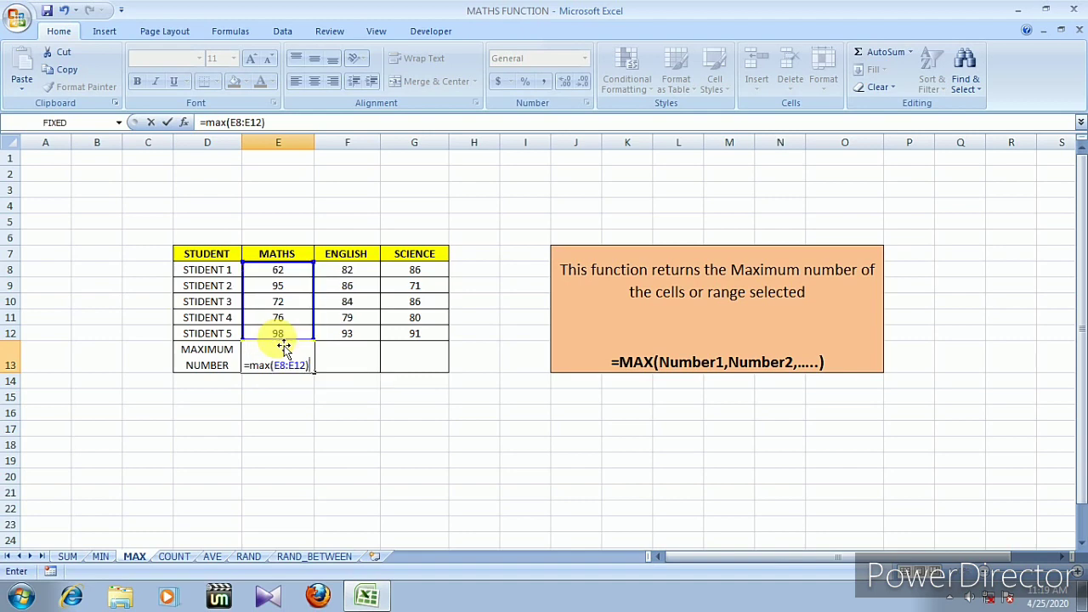
{"action": "key", "text": "Return"}
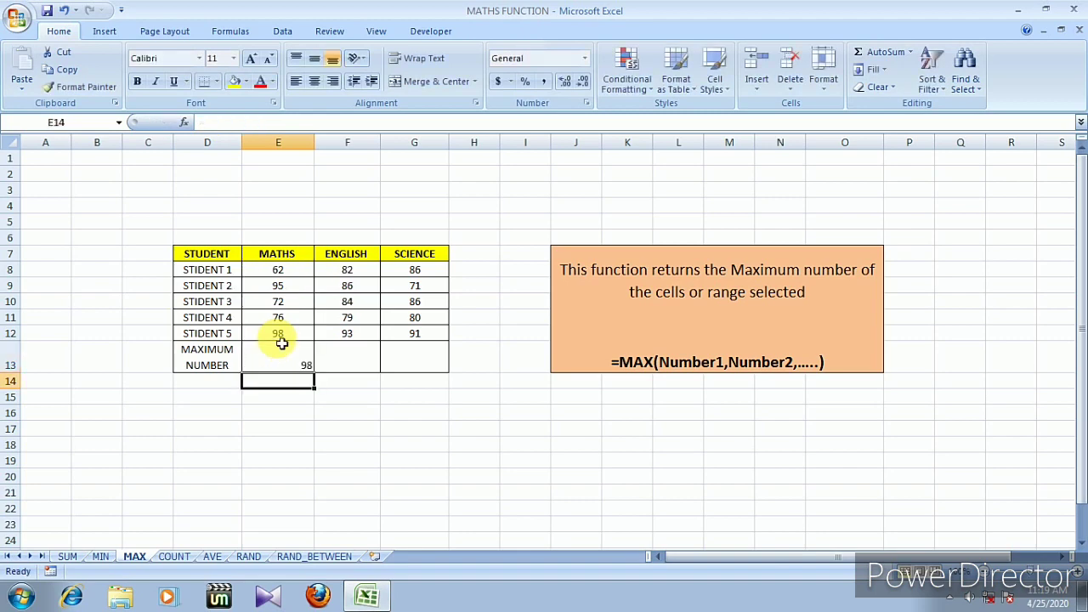
{"action": "left_click", "coordinate": [285, 347]}
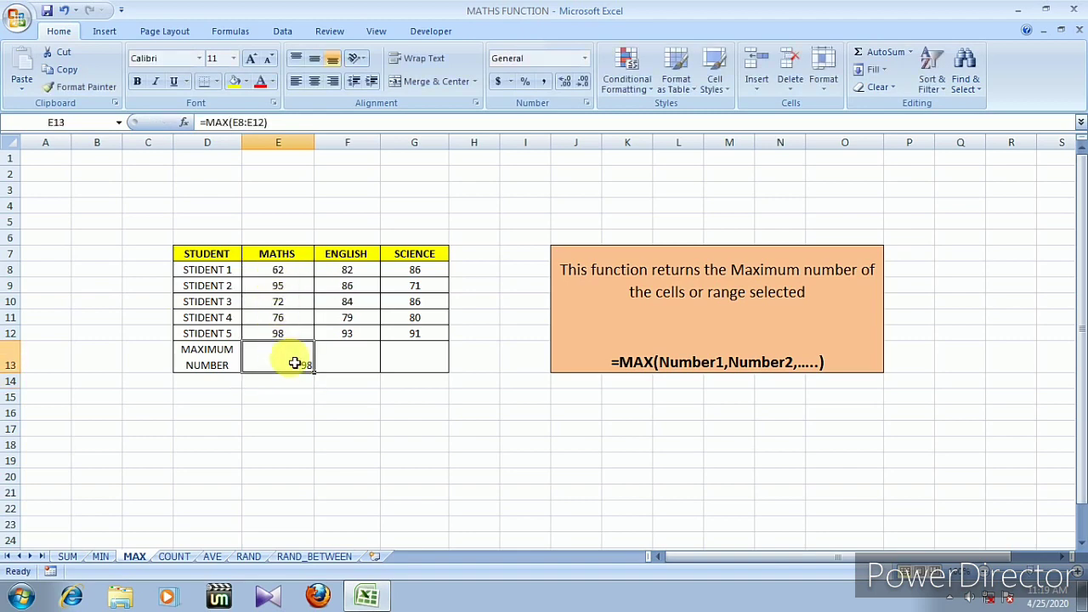
{"action": "left_click_drag", "start_coordinate": [321, 377], "coordinate": [428, 366]}
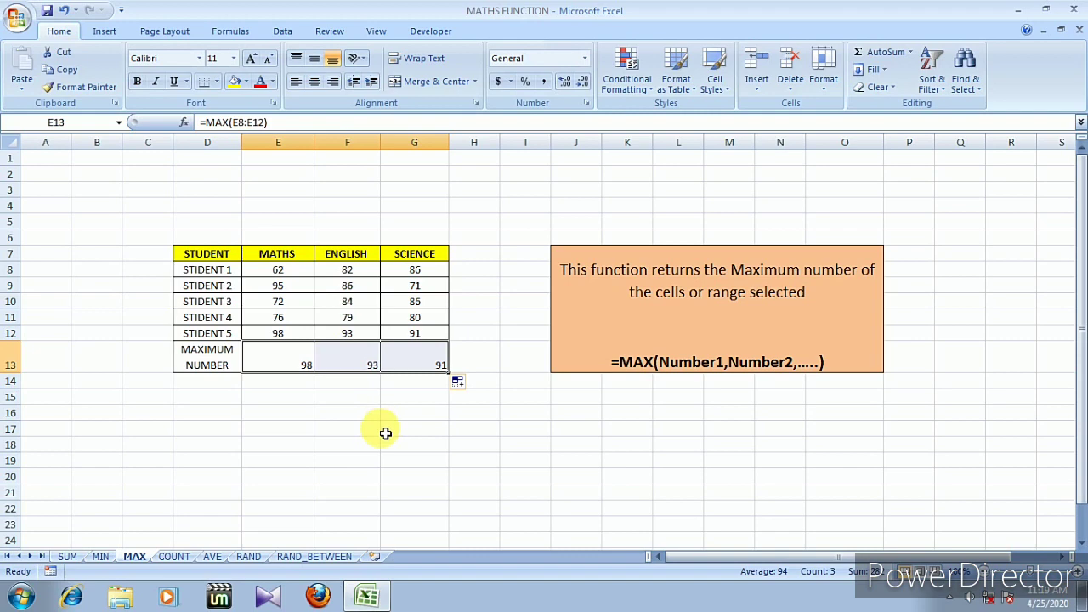
Step: On the COUNT sheet, select the MATHS marks F8:F12, then pick the count cell F13
{"action": "left_click", "coordinate": [174, 556]}
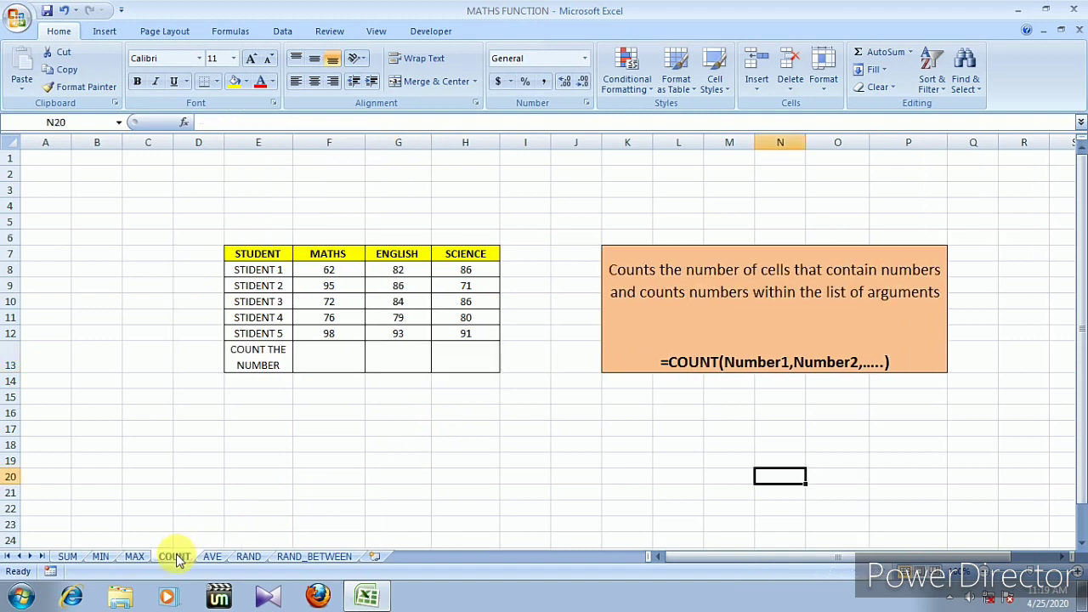
{"action": "left_click", "coordinate": [333, 372]}
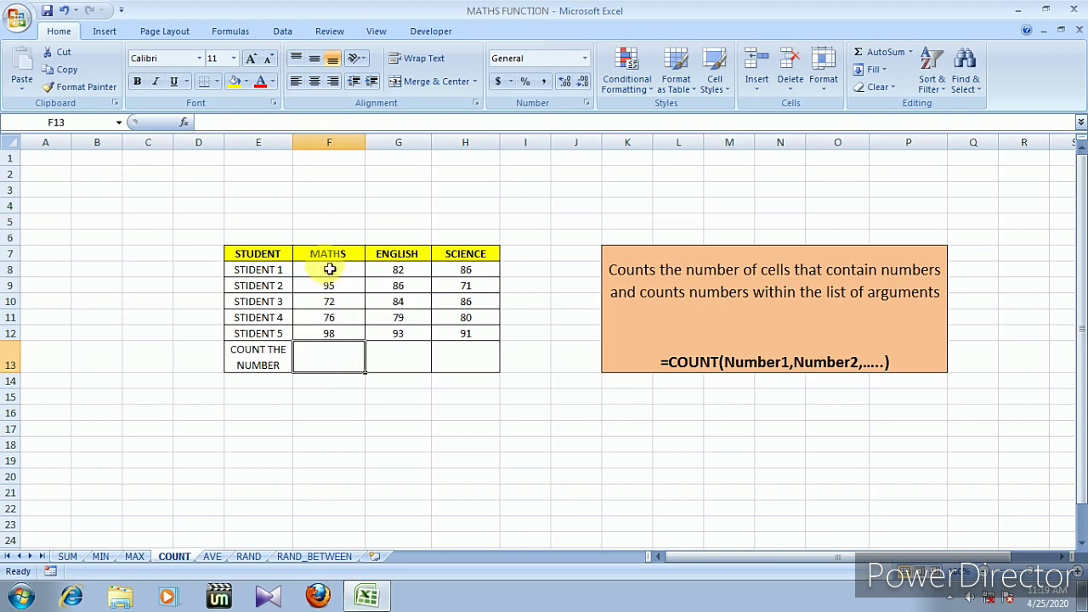
{"action": "left_click_drag", "start_coordinate": [328, 270], "coordinate": [320, 333]}
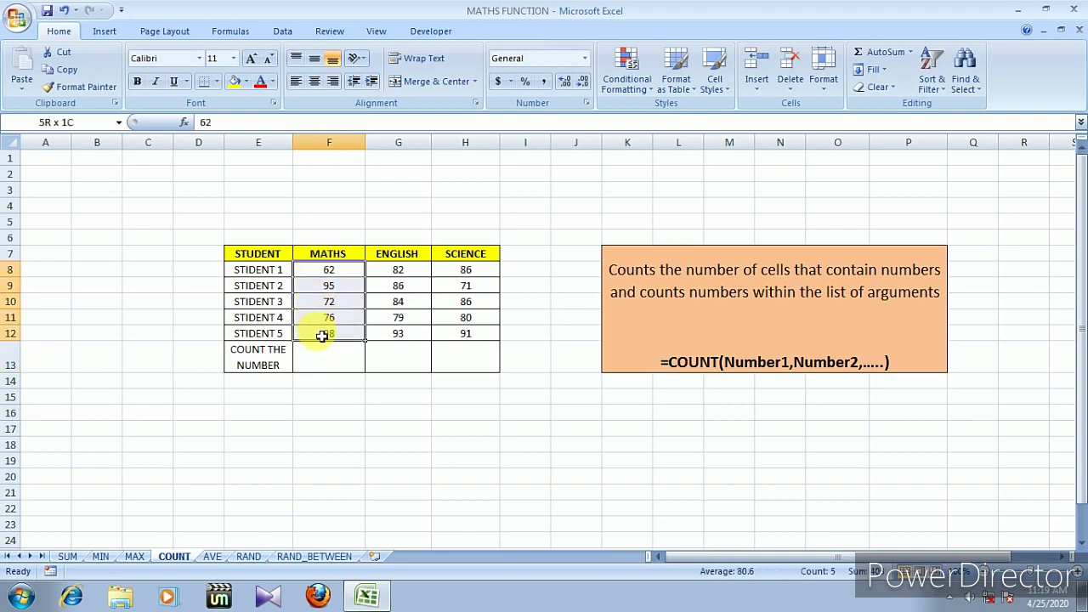
{"action": "left_click", "coordinate": [320, 333]}
{"action": "left_click_drag", "start_coordinate": [320, 271], "coordinate": [323, 333]}
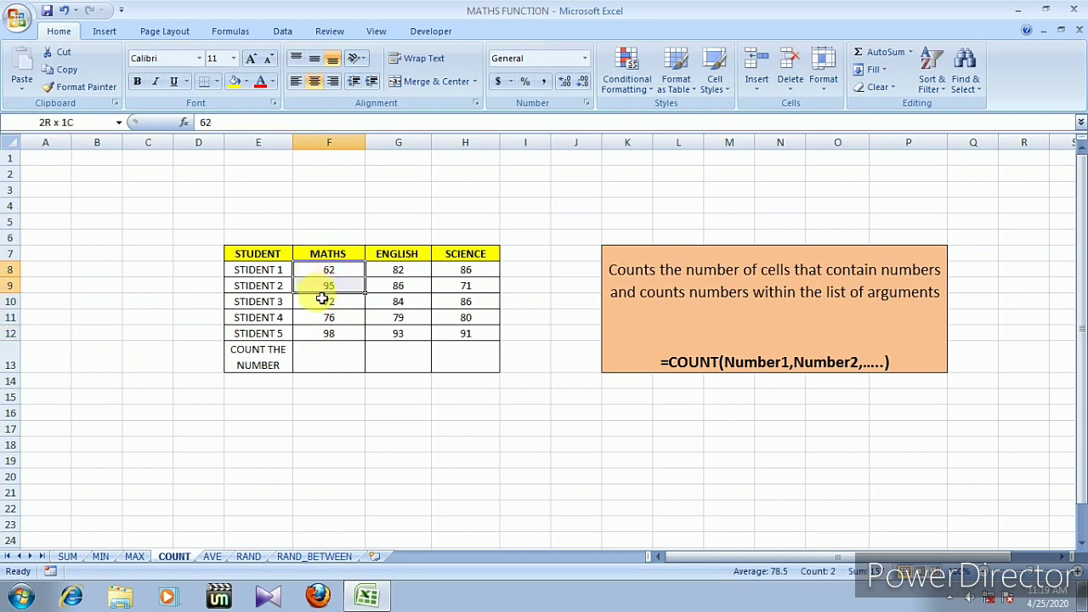
{"action": "left_click", "coordinate": [323, 333]}
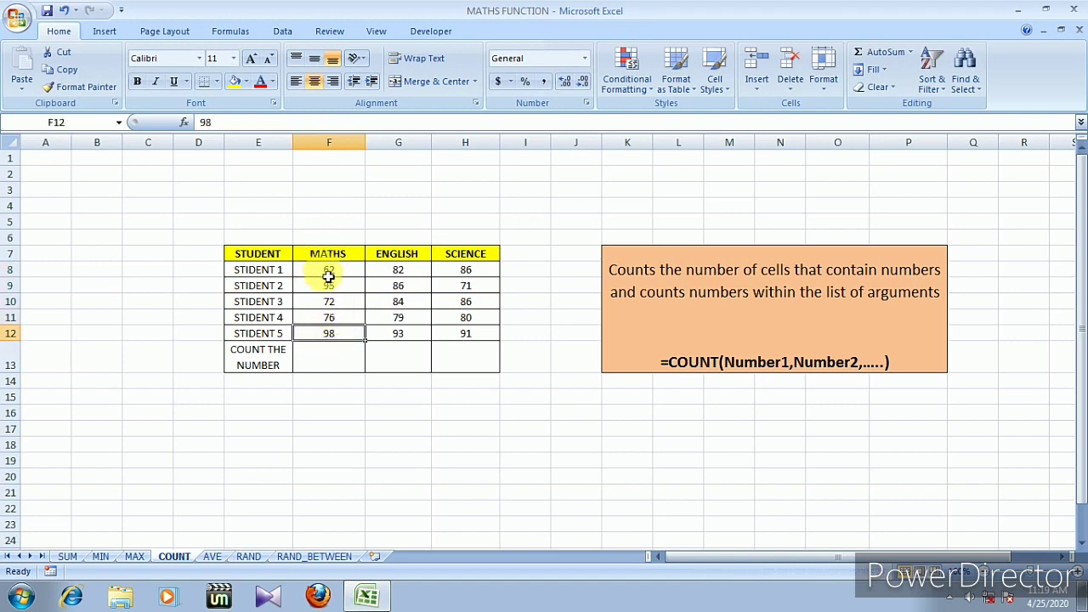
{"action": "left_click_drag", "start_coordinate": [328, 270], "coordinate": [328, 333]}
{"action": "left_click", "coordinate": [328, 335]}
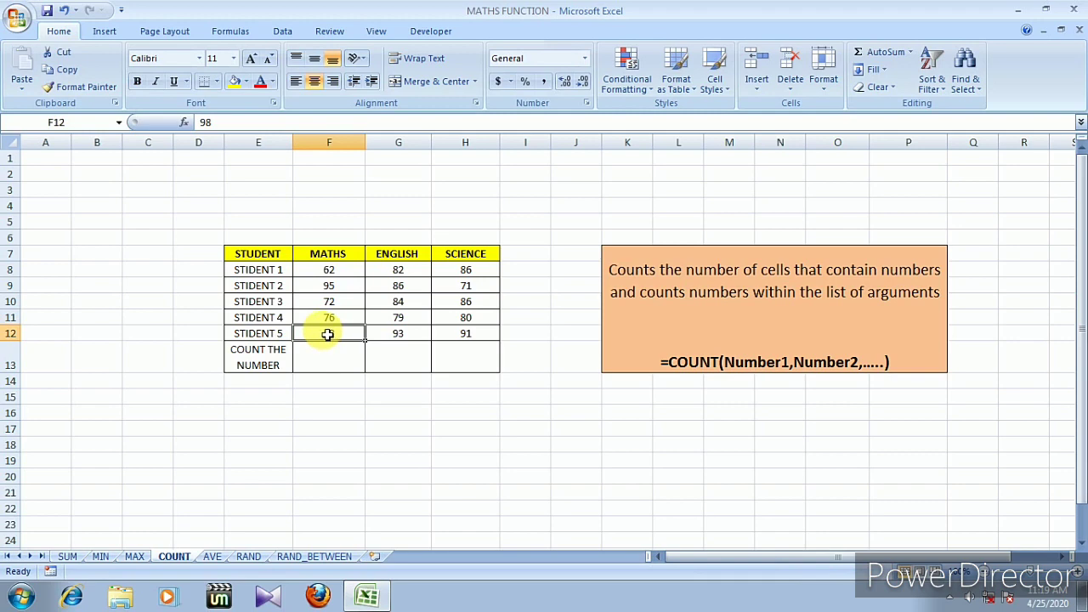
{"action": "left_click", "coordinate": [339, 358]}
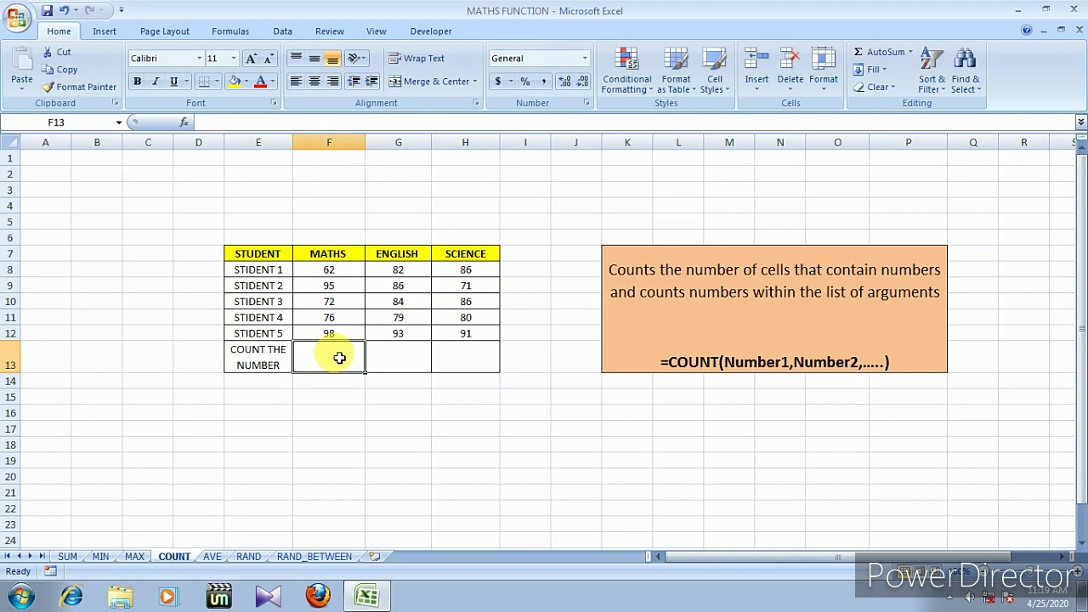
Step: Enter =COUNT(F8:F12) in F13, returning 5, and reselect the marks to confirm
{"action": "type", "text": "="}
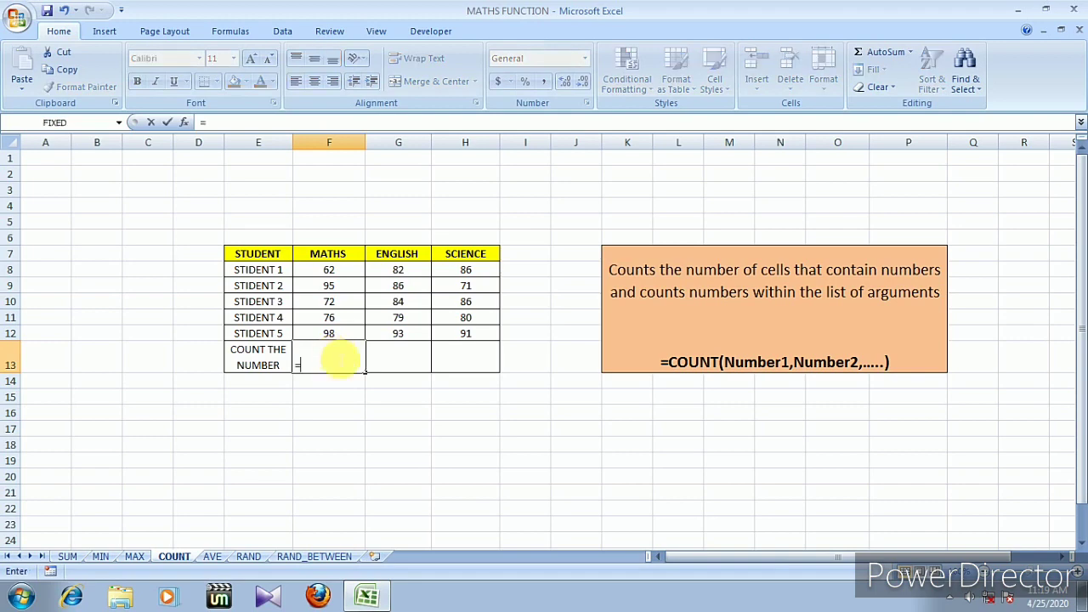
{"action": "type", "text": "co"}
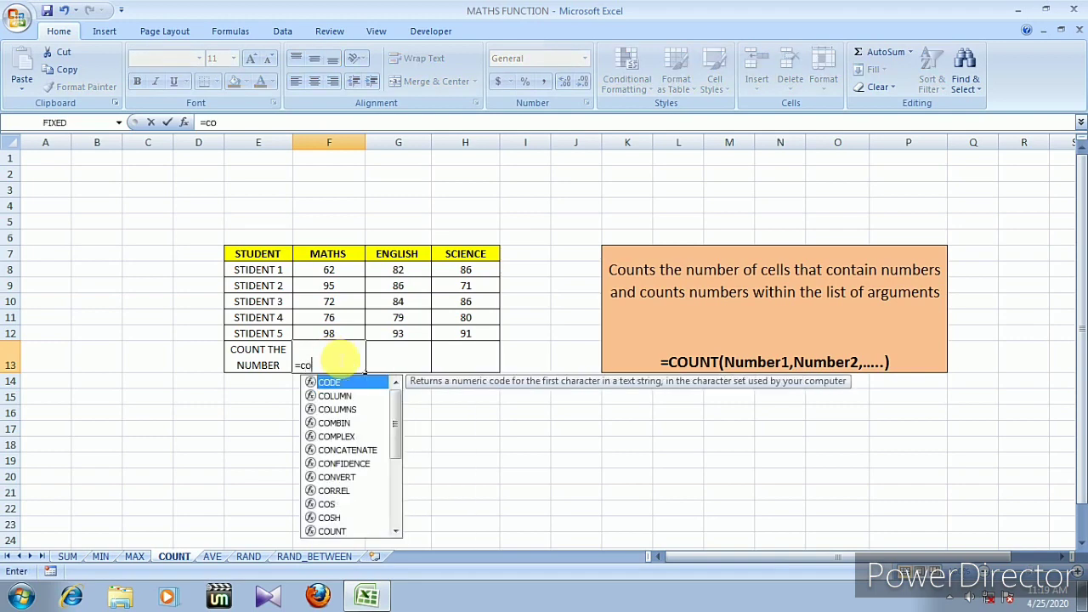
{"action": "type", "text": "unt"}
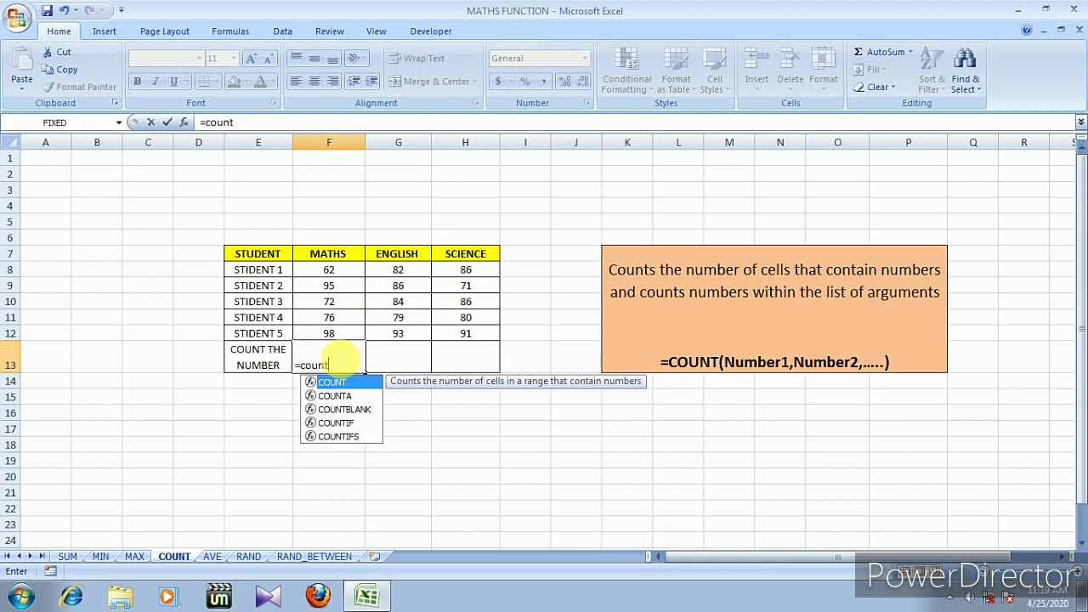
{"action": "type", "text": "("}
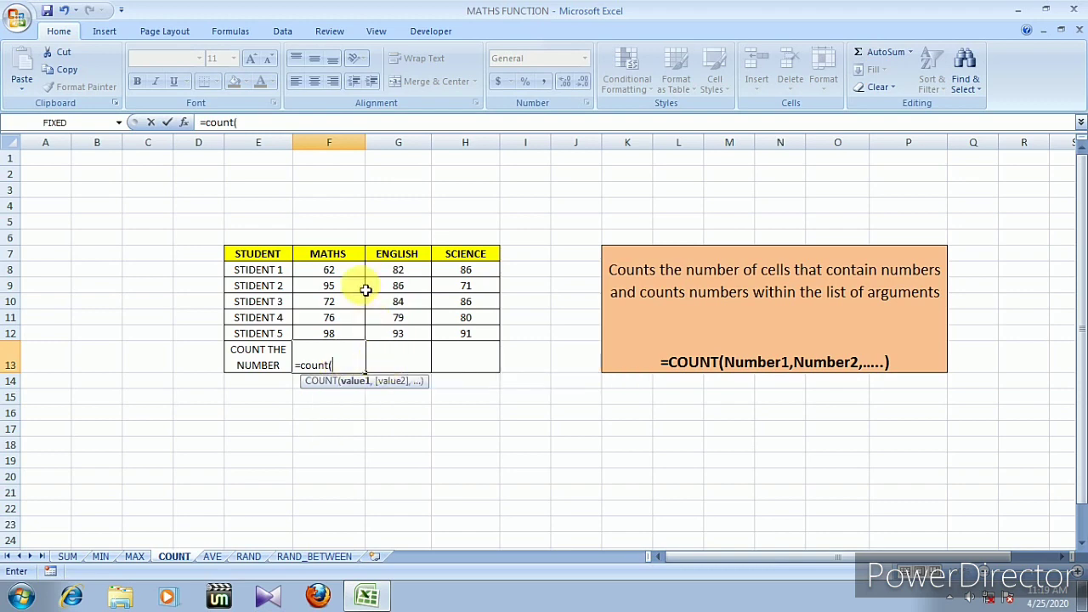
{"action": "left_click", "coordinate": [337, 277]}
{"action": "left_click_drag", "start_coordinate": [336, 277], "coordinate": [332, 333]}
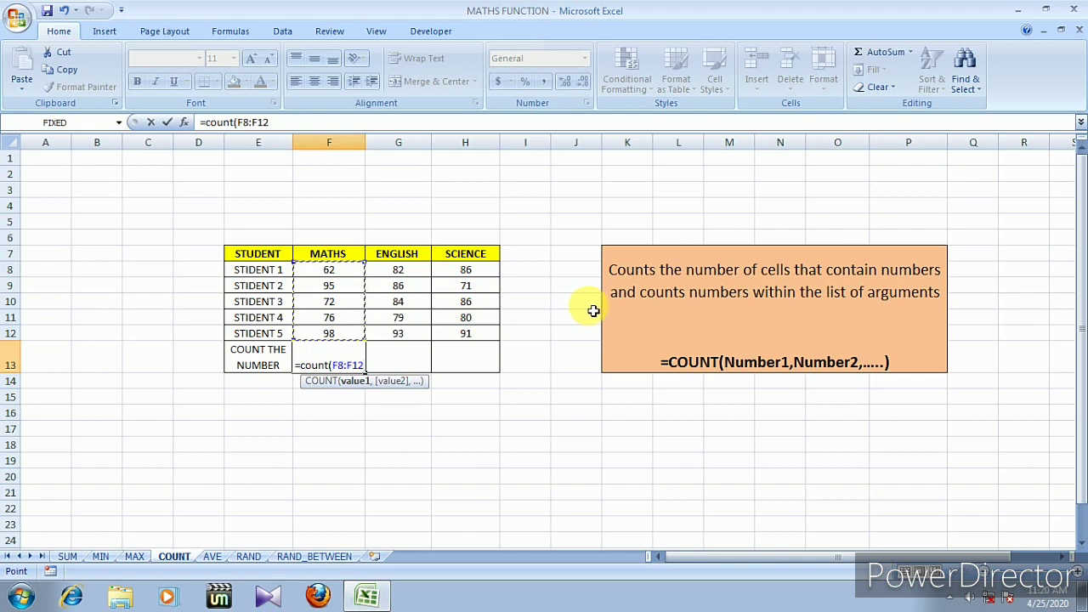
{"action": "type", "text": ")"}
{"action": "key", "text": "Return"}
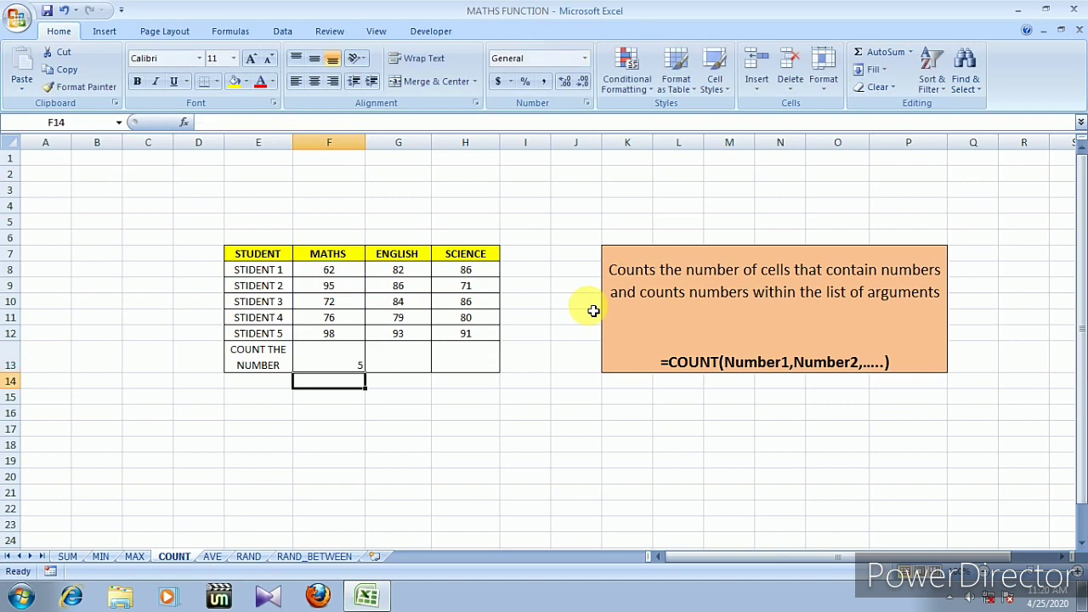
{"action": "left_click_drag", "start_coordinate": [320, 274], "coordinate": [323, 333]}
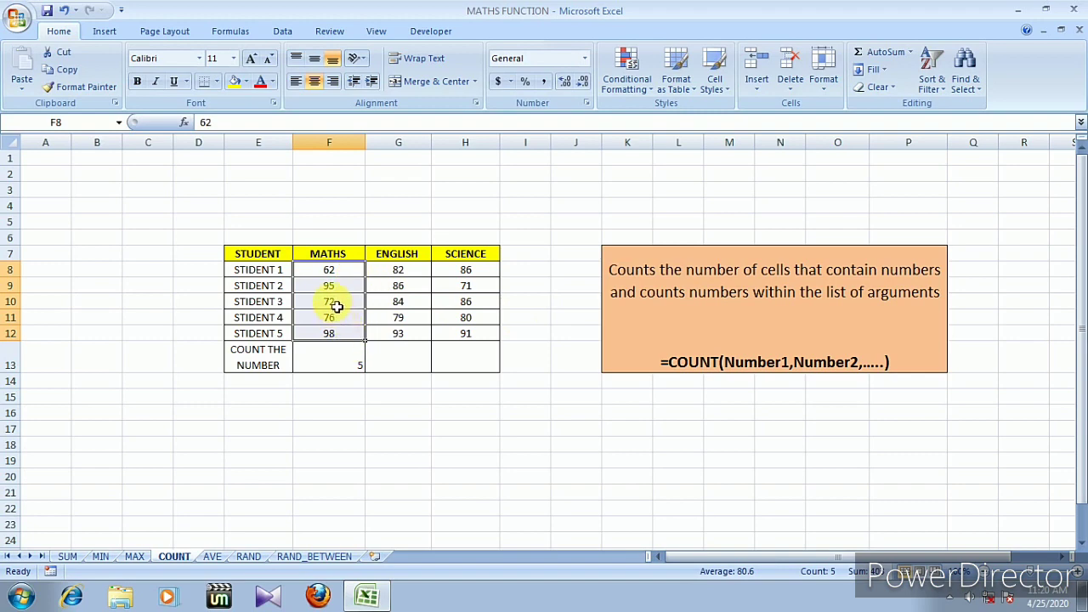
Step: Delete the first four students' MATHS marks (62, 95, 72, 76)
{"action": "left_click", "coordinate": [332, 302]}
{"action": "key", "text": "Delete"}
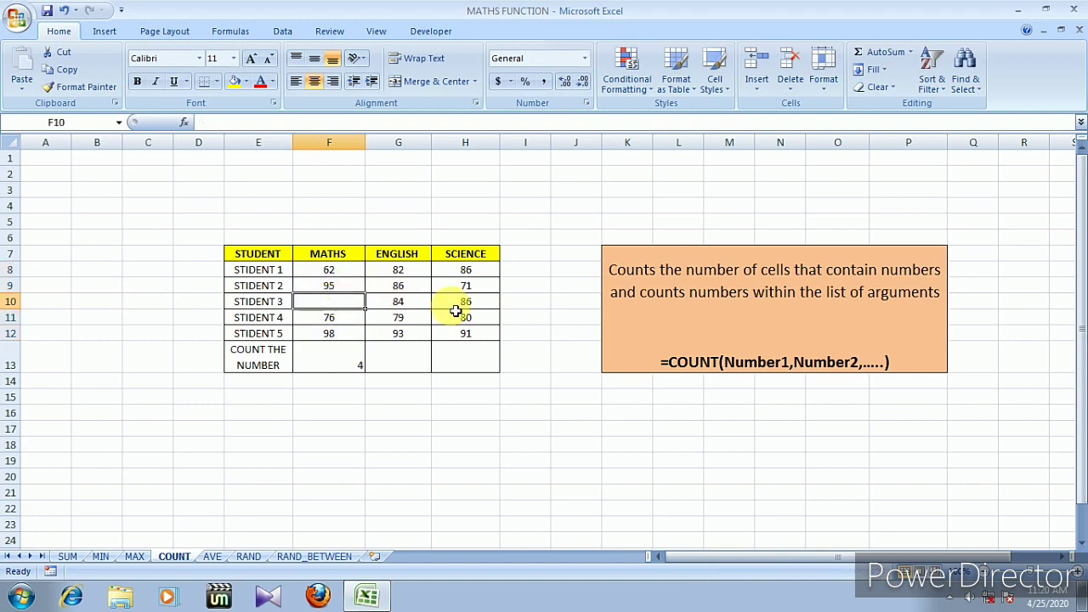
{"action": "left_click", "coordinate": [335, 319]}
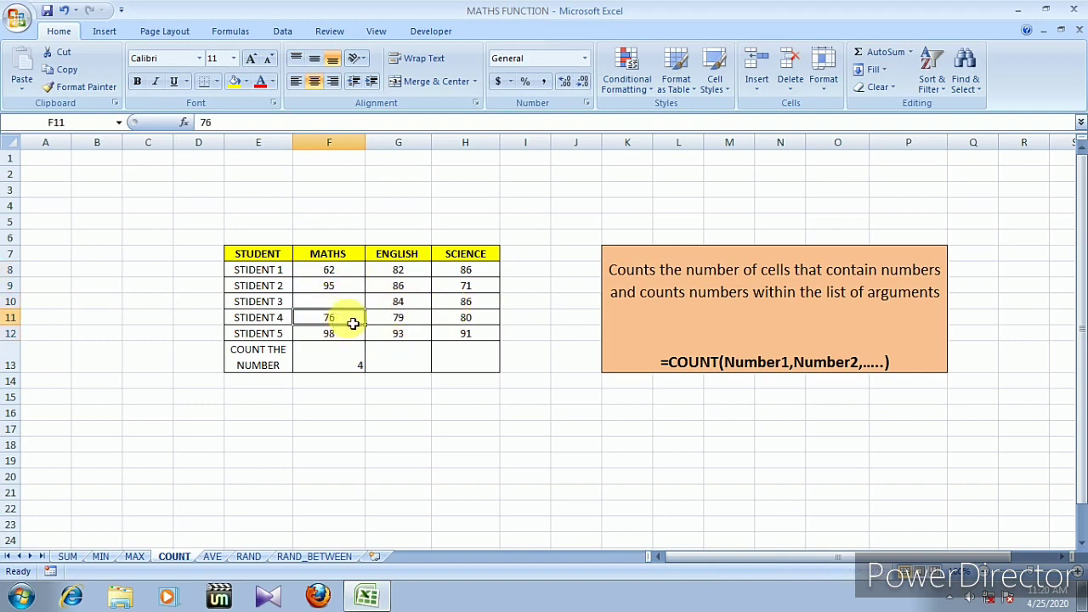
{"action": "key", "text": "Delete"}
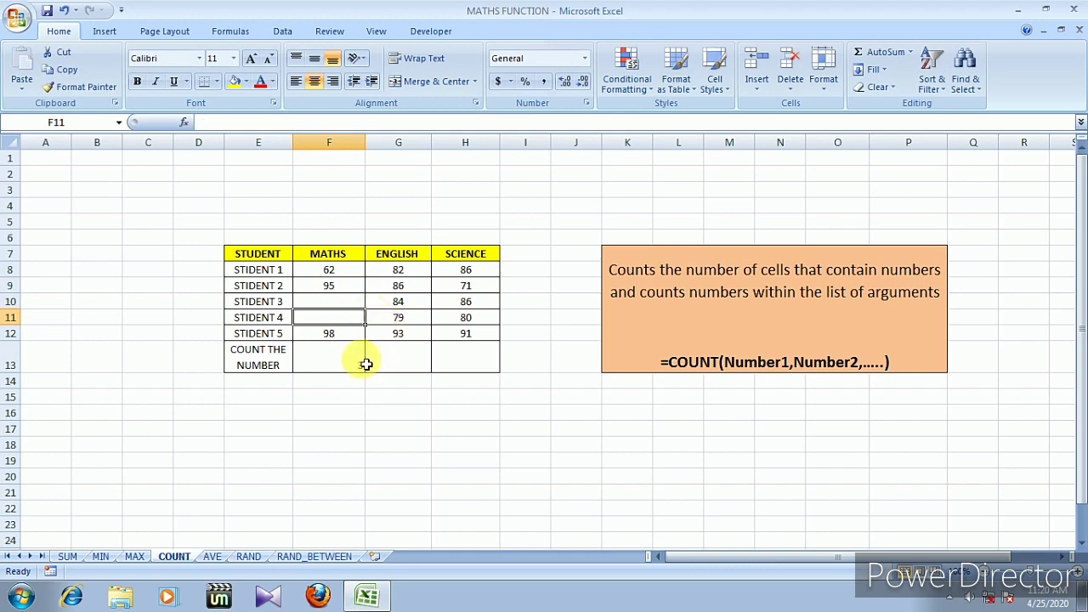
{"action": "left_click", "coordinate": [348, 289]}
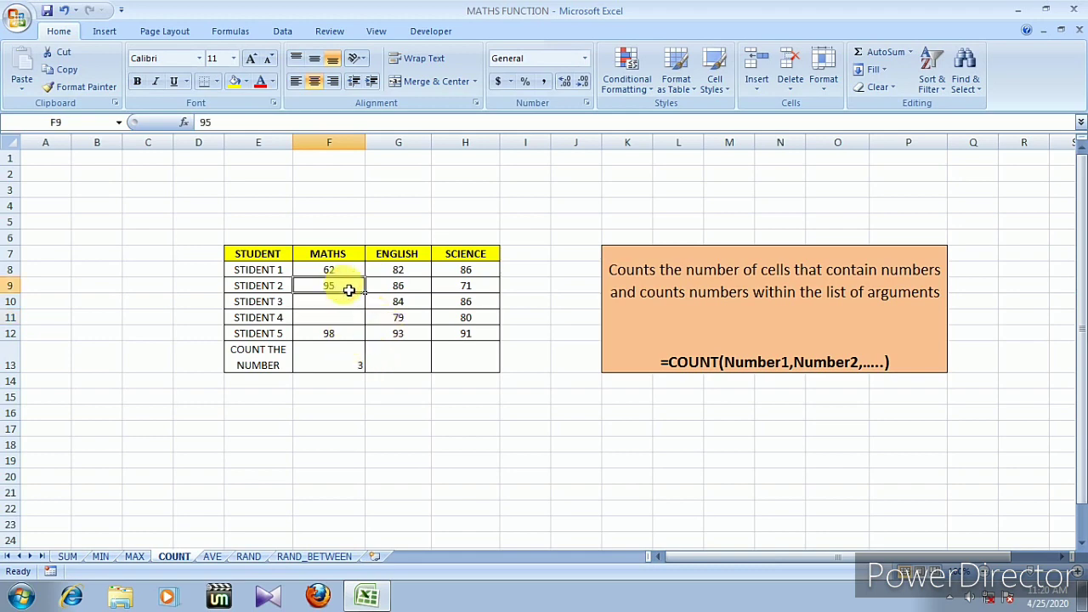
{"action": "key", "text": "Delete"}
{"action": "left_click", "coordinate": [348, 275]}
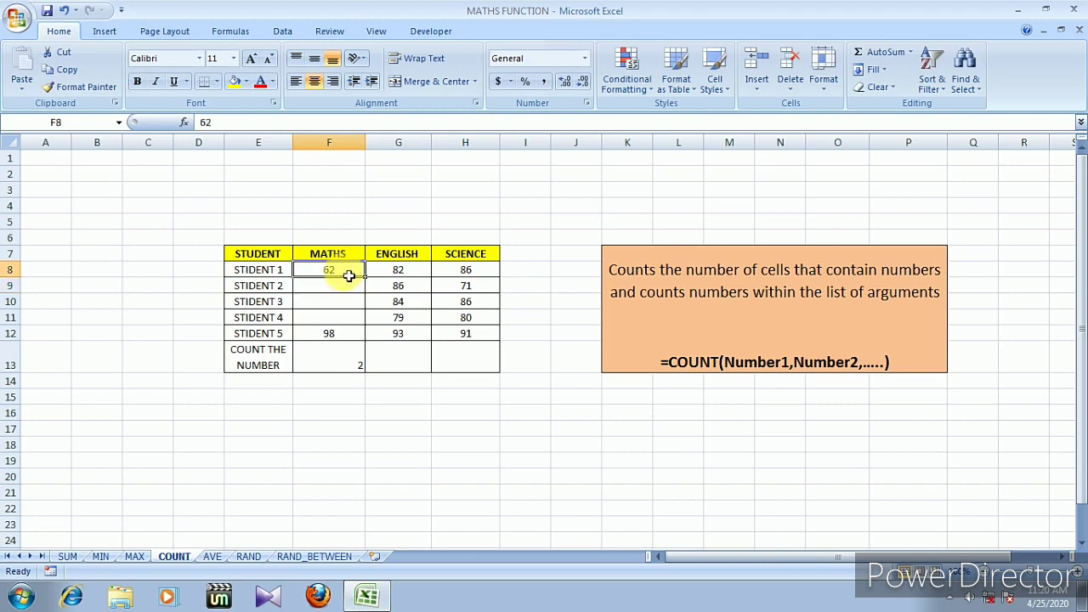
{"action": "key", "text": "Delete"}
Step: Enter new MATHS marks 65, 45, 85 and 52 for students 1–4
{"action": "type", "text": "65"}
{"action": "key", "text": "Return"}
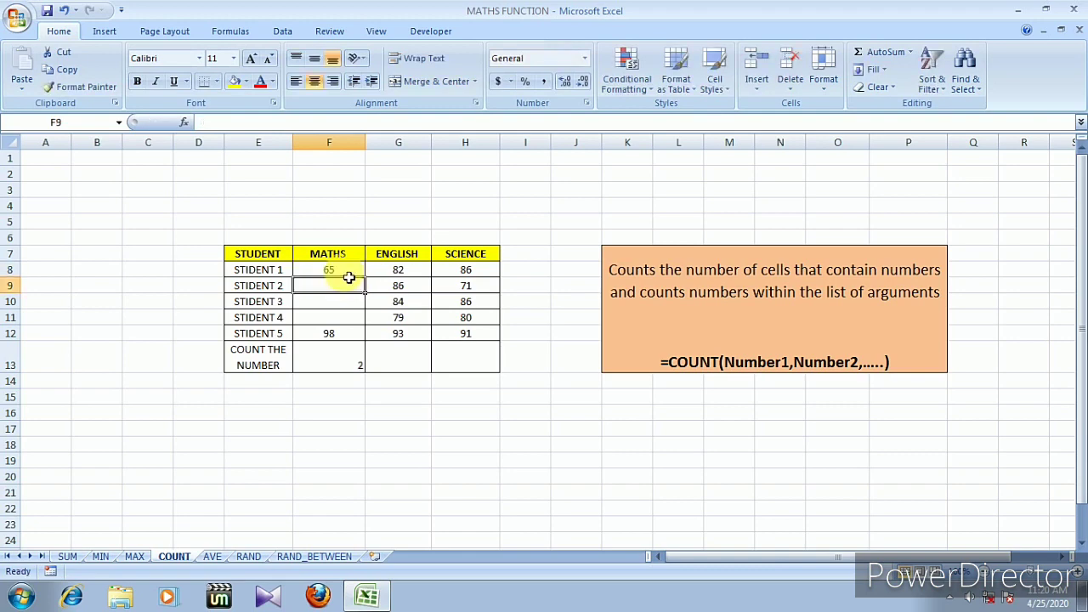
{"action": "type", "text": "45"}
{"action": "key", "text": "Return"}
{"action": "type", "text": "8"}
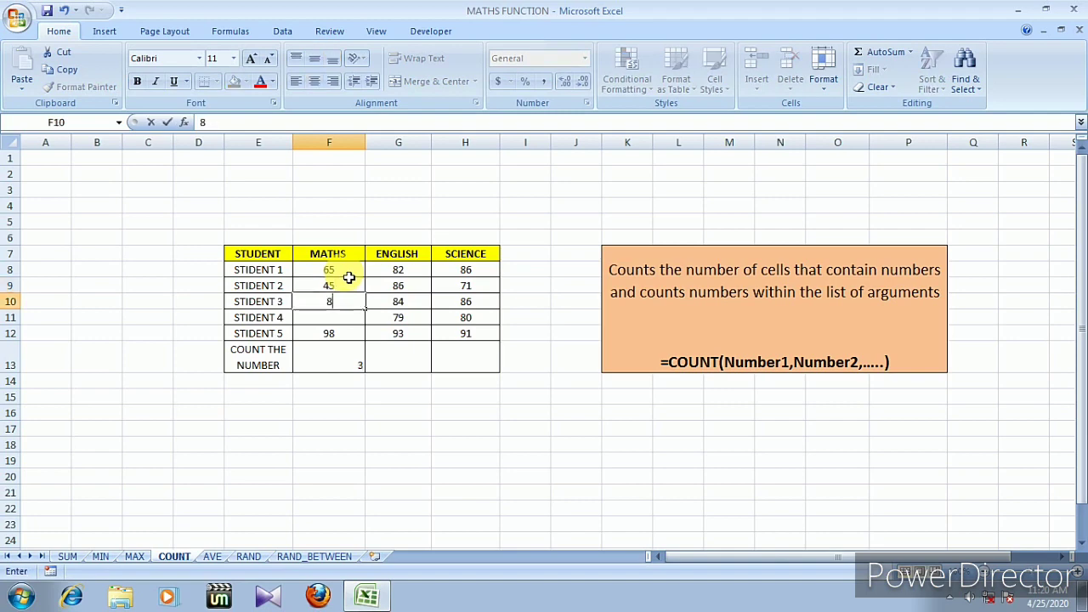
{"action": "type", "text": "5"}
{"action": "key", "text": "Return"}
{"action": "type", "text": "52"}
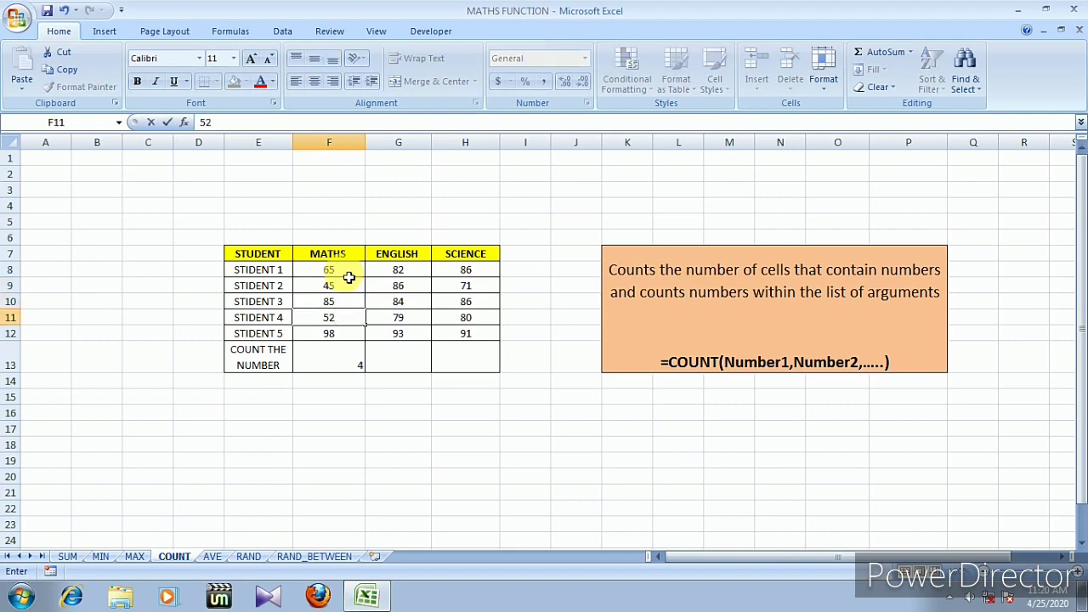
{"action": "key", "text": "Return"}
{"action": "key", "text": "Return"}
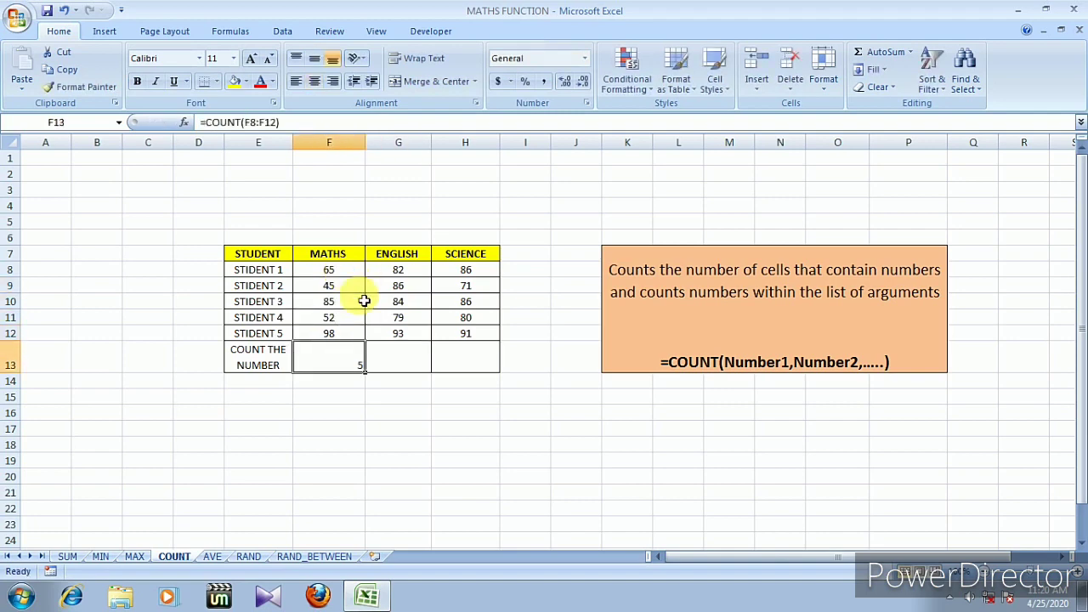
Step: Copy the COUNT formula to ENGLISH and SCIENCE, then delete three marks so counts read 5, 4, 3
{"action": "left_click_drag", "start_coordinate": [365, 371], "coordinate": [485, 375]}
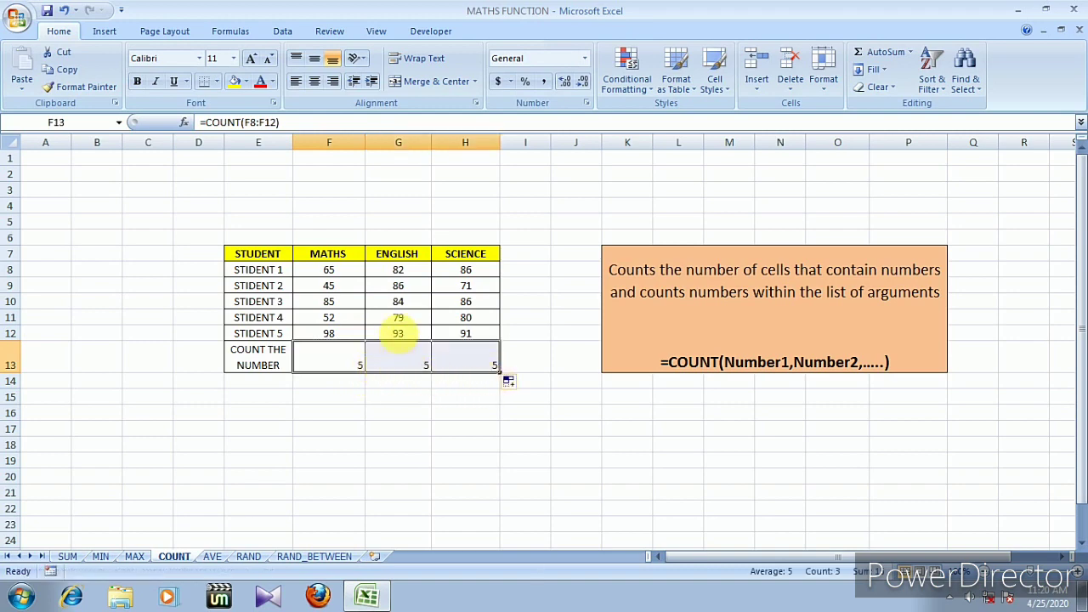
{"action": "left_click", "coordinate": [397, 307]}
{"action": "key", "text": "Delete"}
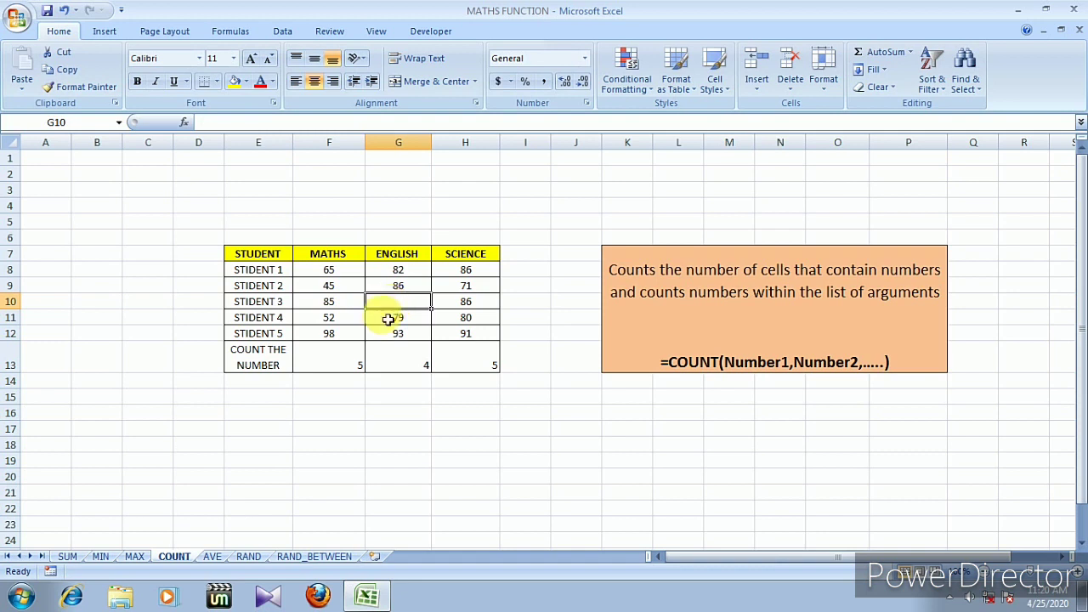
{"action": "left_click_drag", "start_coordinate": [459, 288], "coordinate": [457, 299]}
{"action": "key", "text": "Delete"}
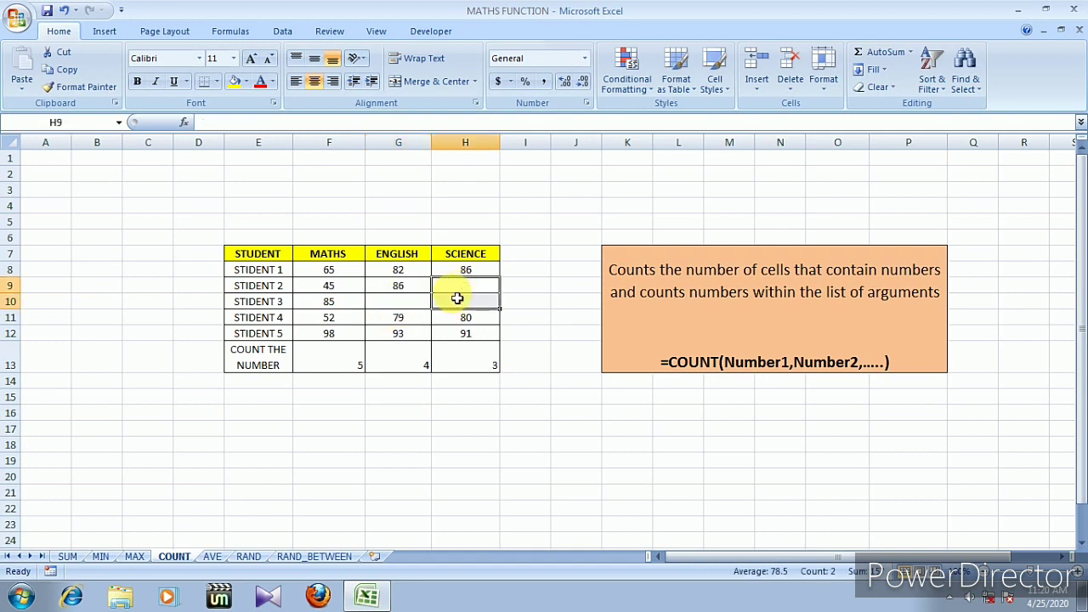
{"action": "key", "text": "End"}
{"action": "left_click", "coordinate": [545, 355]}
{"action": "left_click", "coordinate": [336, 365]}
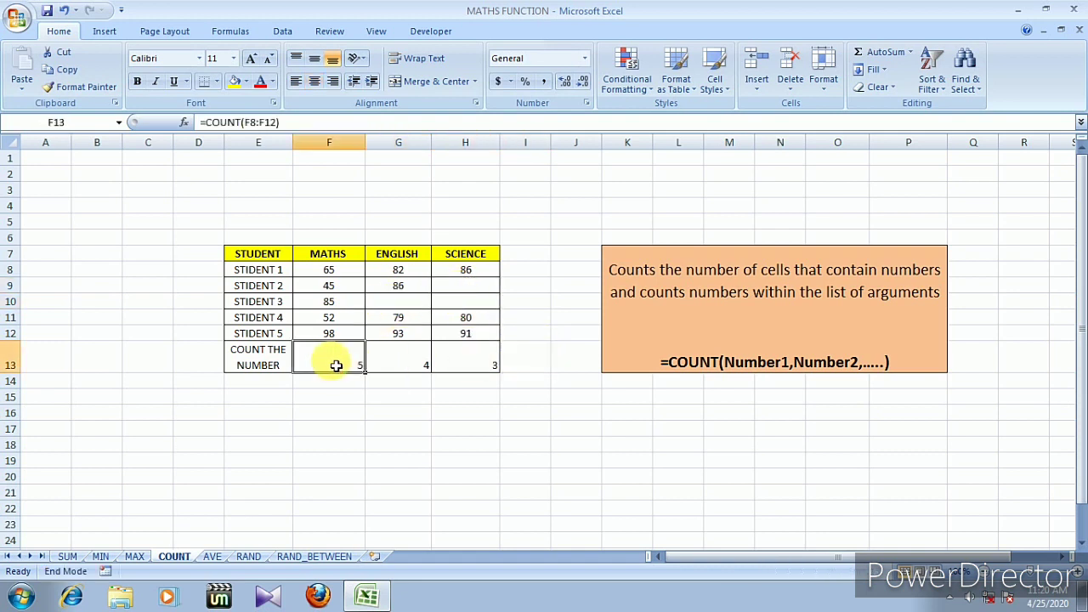
{"action": "left_click_drag", "start_coordinate": [336, 365], "coordinate": [455, 361]}
Step: Open the AVE sheet, review student 1's three marks, and select their AVERAGE cell G9
{"action": "left_click", "coordinate": [412, 449]}
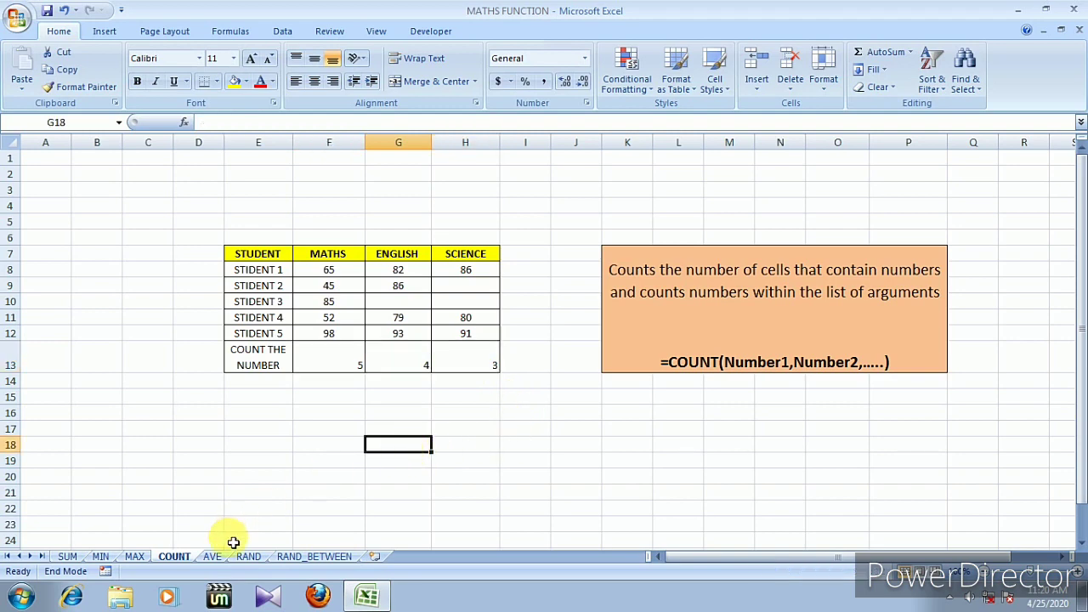
{"action": "left_click", "coordinate": [213, 556]}
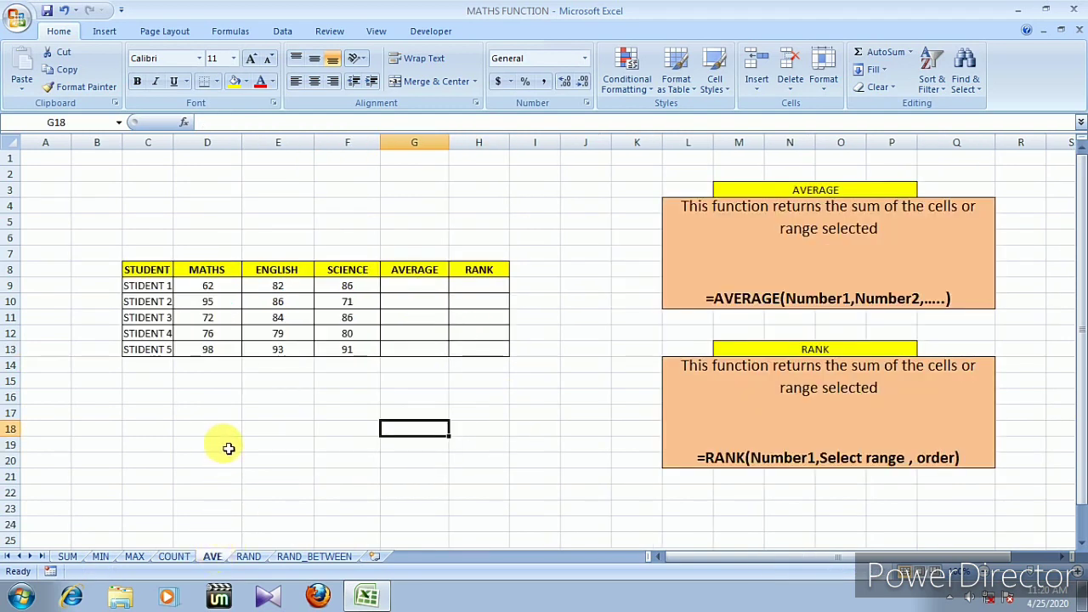
{"action": "left_click", "coordinate": [425, 290]}
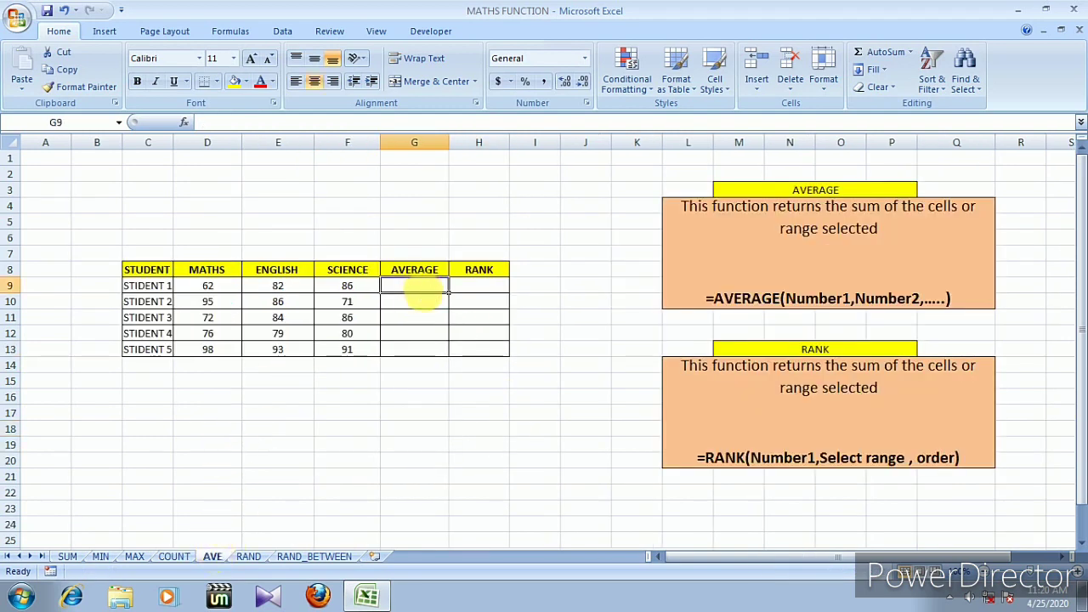
{"action": "left_click_drag", "start_coordinate": [213, 286], "coordinate": [346, 287]}
{"action": "left_click", "coordinate": [345, 287]}
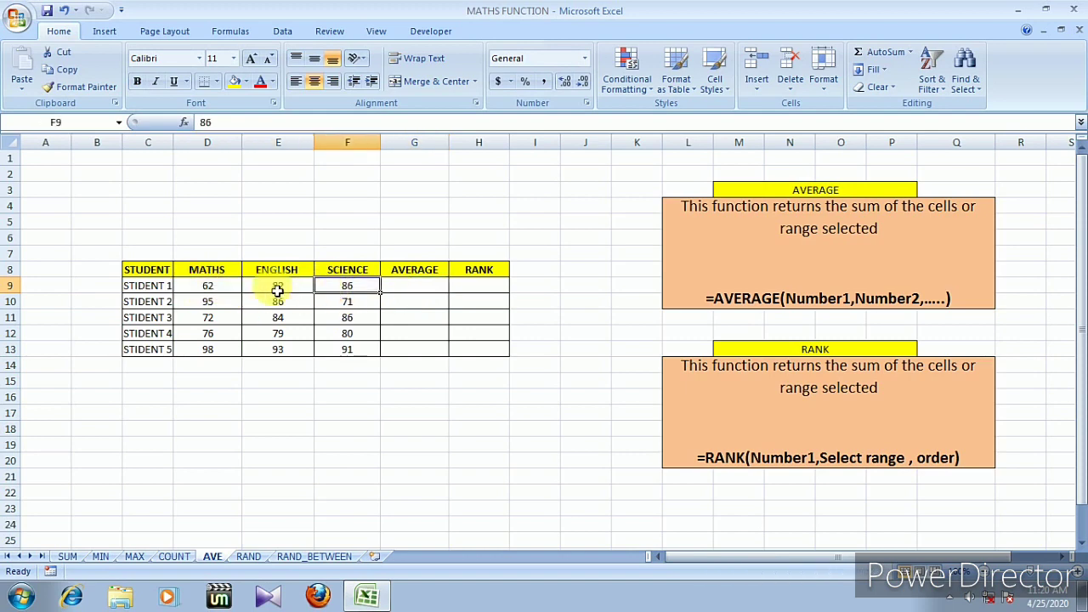
{"action": "left_click", "coordinate": [196, 291]}
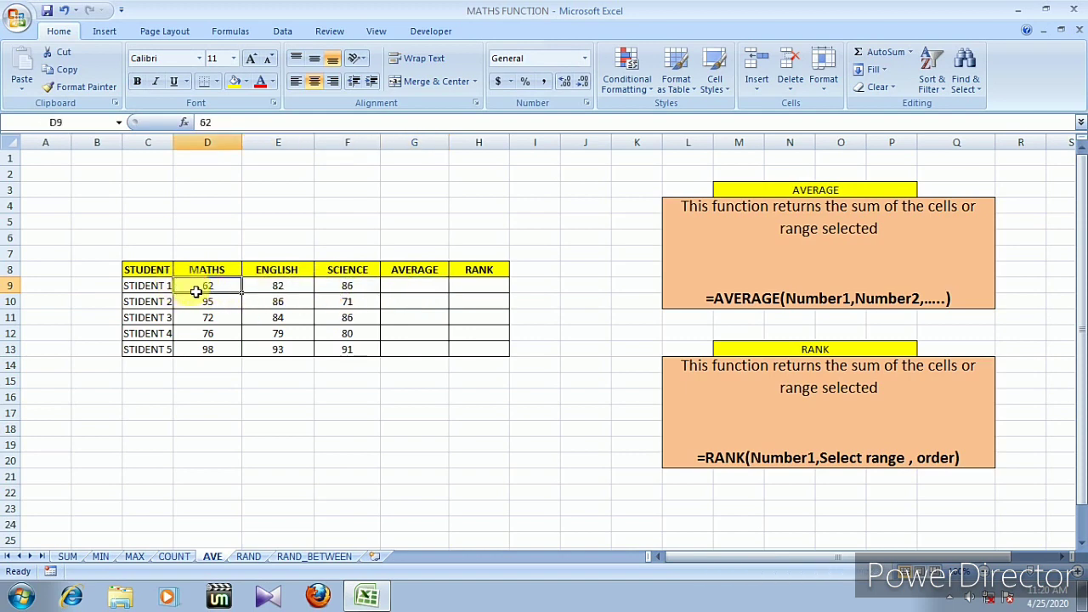
{"action": "left_click", "coordinate": [263, 289]}
{"action": "left_click", "coordinate": [326, 290]}
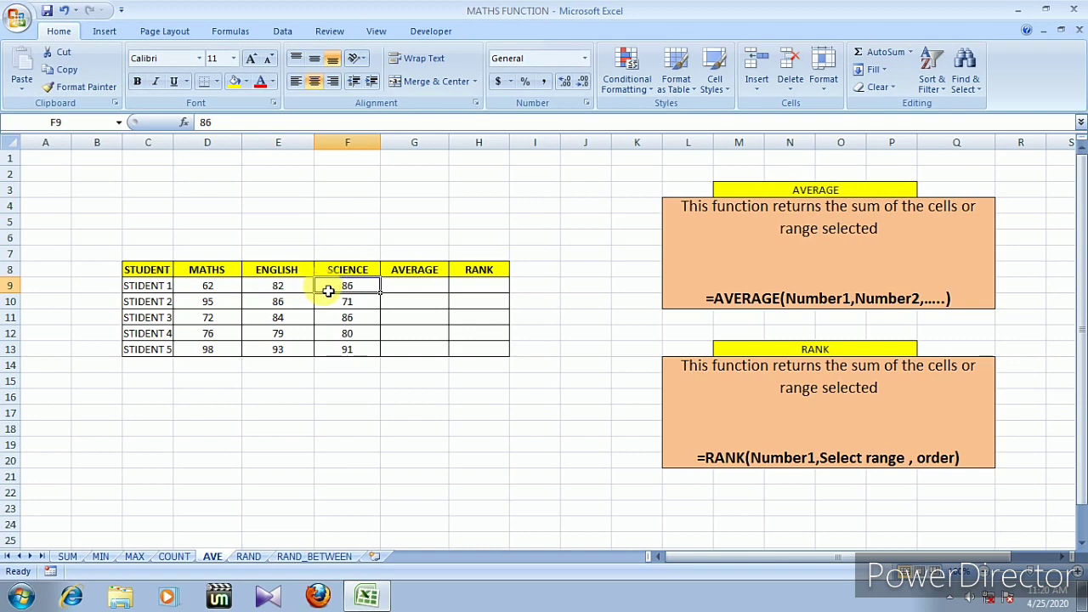
{"action": "left_click_drag", "start_coordinate": [211, 289], "coordinate": [341, 287]}
{"action": "left_click", "coordinate": [340, 287]}
{"action": "left_click", "coordinate": [407, 290]}
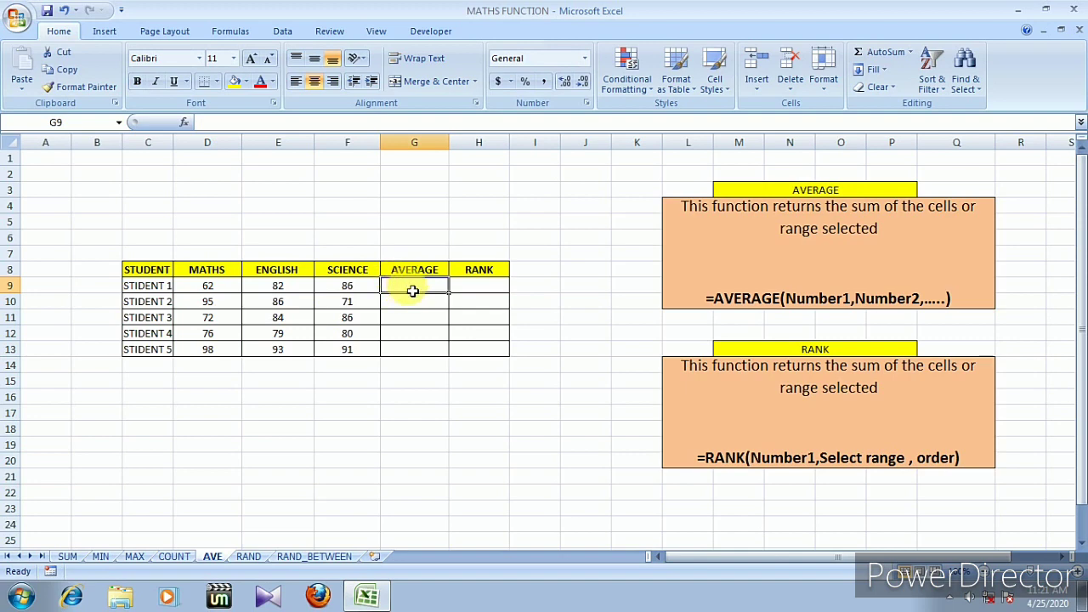
Step: Enter =AVERAGE(D9:F9) in G9, correcting the misspelt function name
{"action": "type", "text": "="}
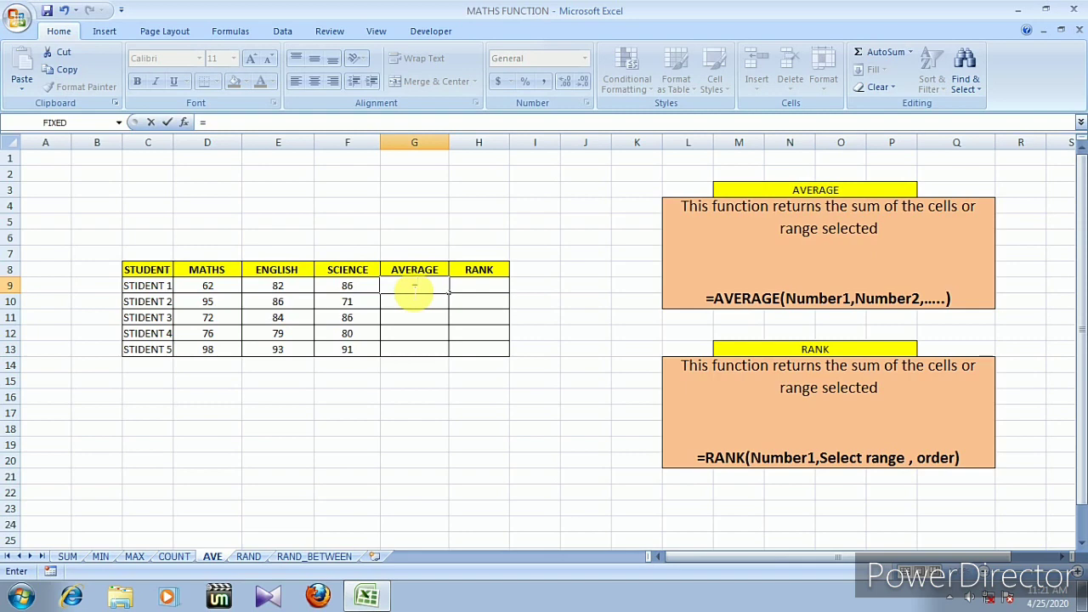
{"action": "type", "text": "a"}
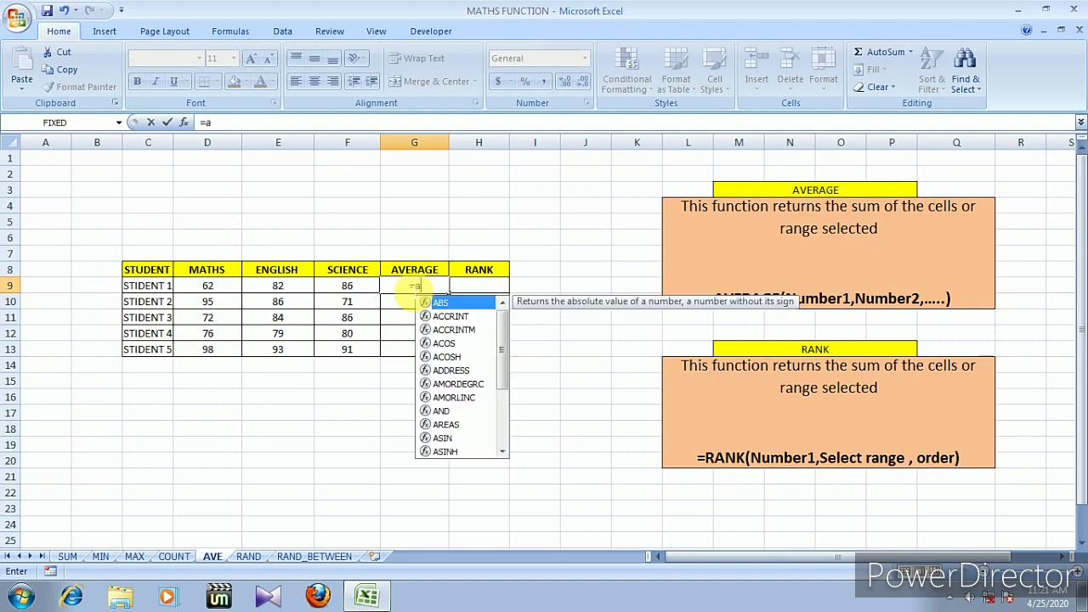
{"action": "type", "text": "va"}
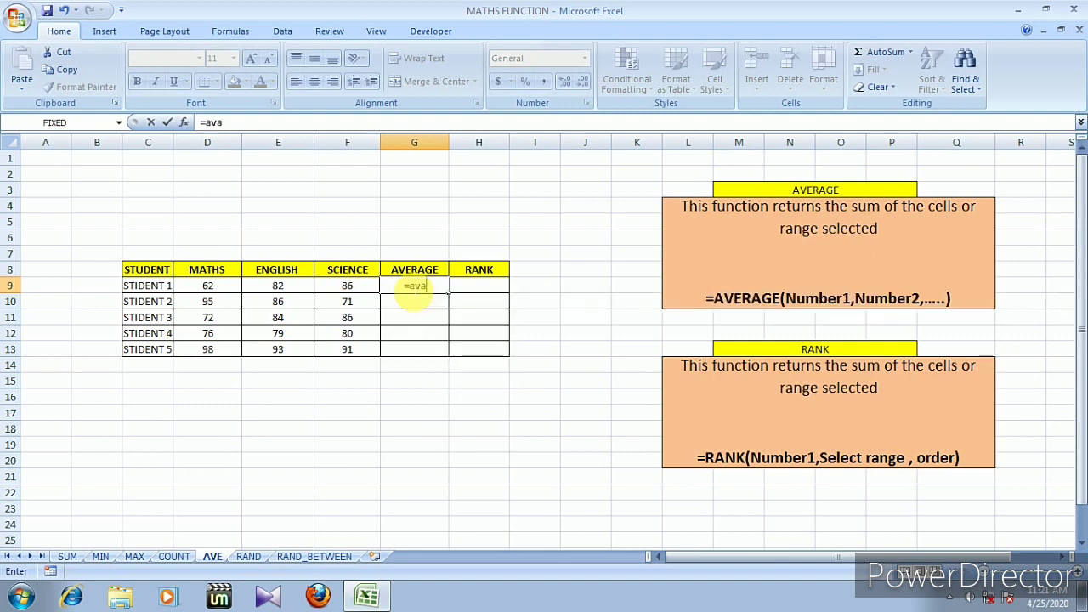
{"action": "type", "text": "ra"}
{"action": "type", "text": "g"}
{"action": "type", "text": "e"}
{"action": "key", "text": "BackSpace"}
{"action": "key", "text": "BackSpace"}
{"action": "key", "text": "BackSpace"}
{"action": "key", "text": "BackSpace"}
{"action": "key", "text": "BackSpace"}
{"action": "type", "text": "e"}
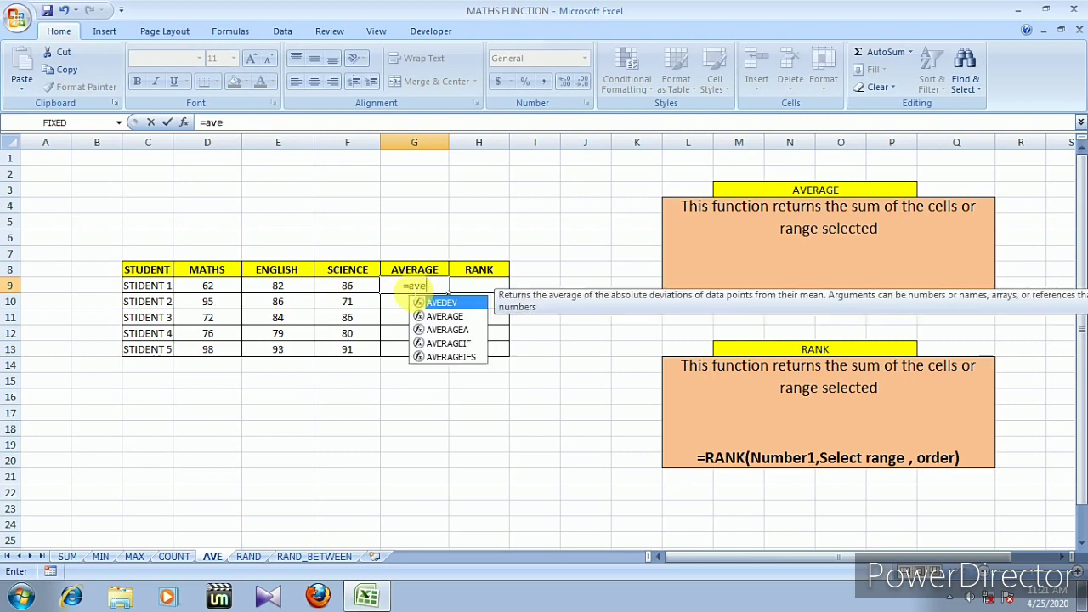
{"action": "type", "text": "ra"}
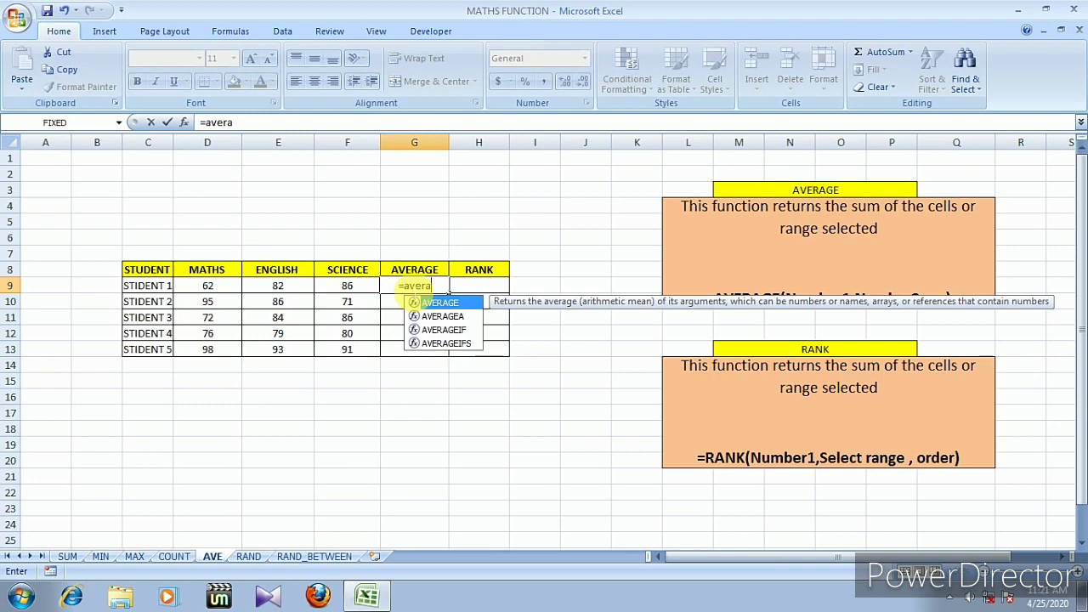
{"action": "type", "text": "ge"}
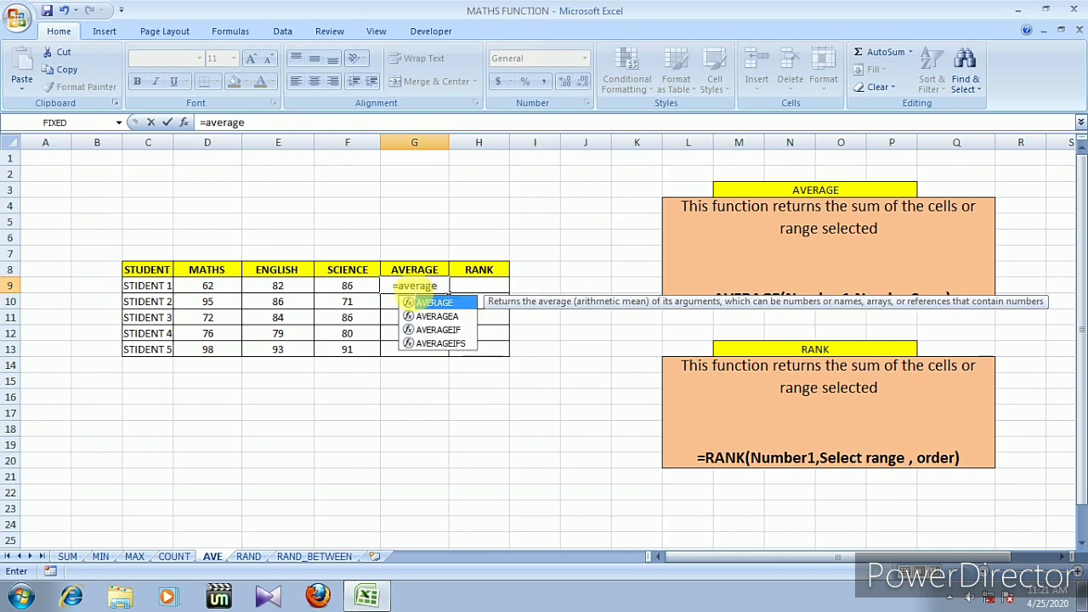
{"action": "type", "text": "("}
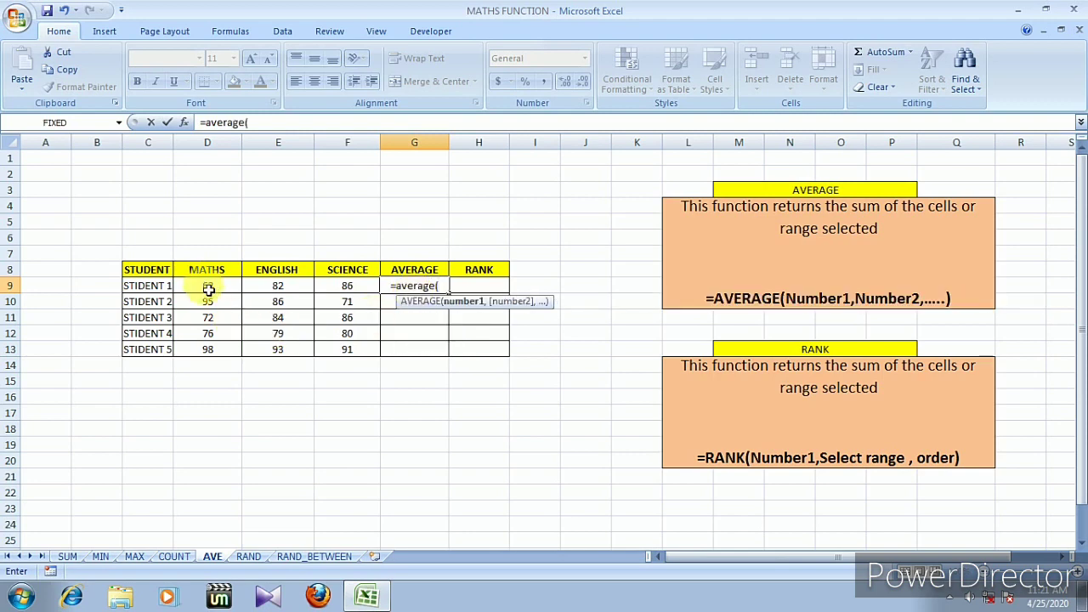
{"action": "left_click_drag", "start_coordinate": [210, 286], "coordinate": [348, 295]}
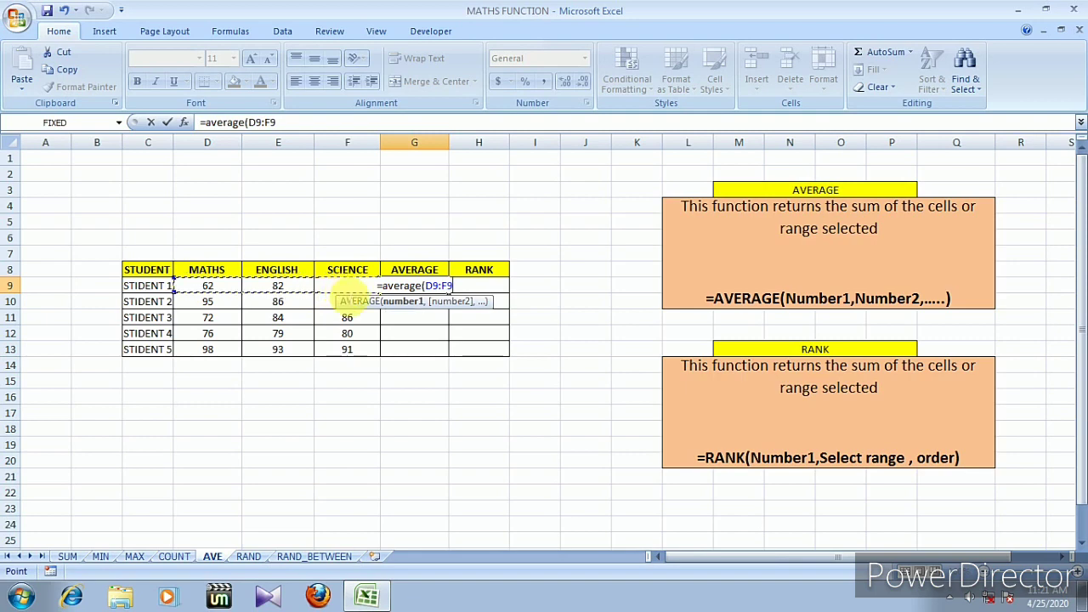
{"action": "type", "text": ")"}
{"action": "key", "text": "Return"}
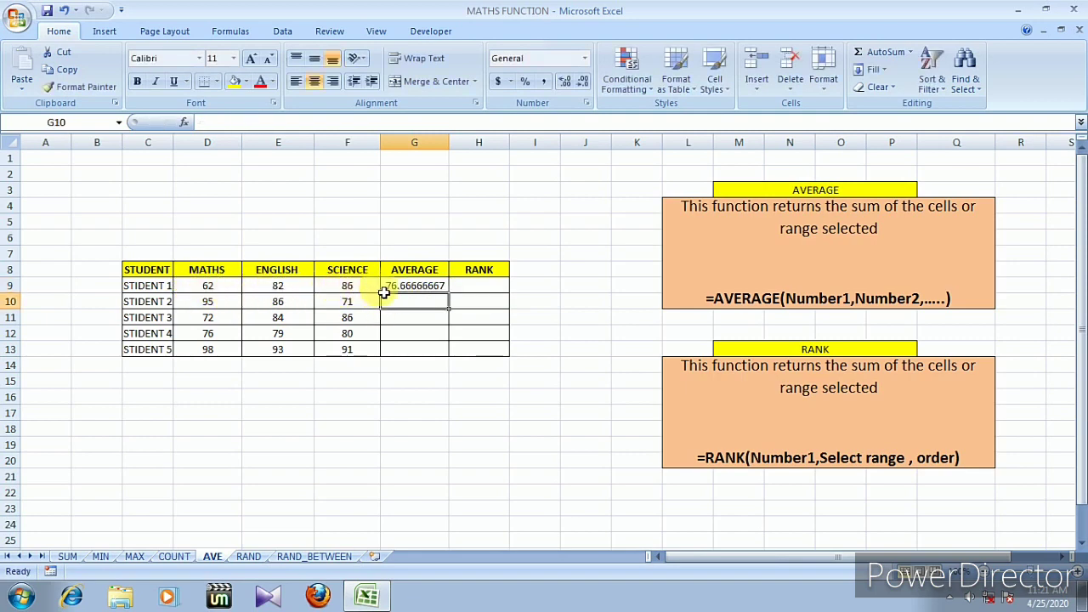
Step: Fill the average formula down to G13, giving 84, 80.67, 78.33 and 94
{"action": "left_click", "coordinate": [404, 290]}
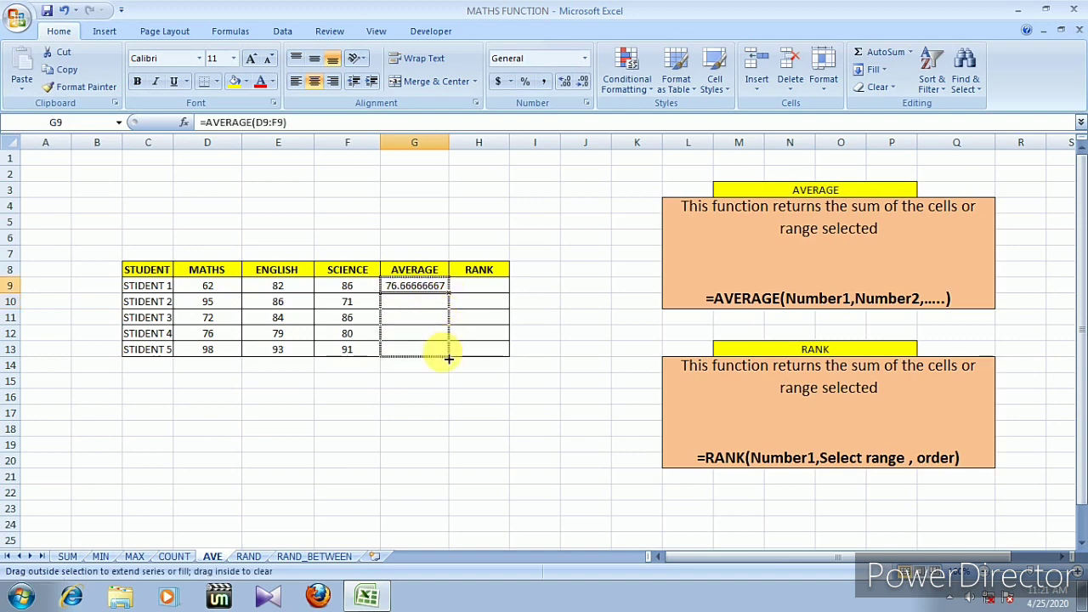
{"action": "left_click_drag", "start_coordinate": [454, 299], "coordinate": [446, 355]}
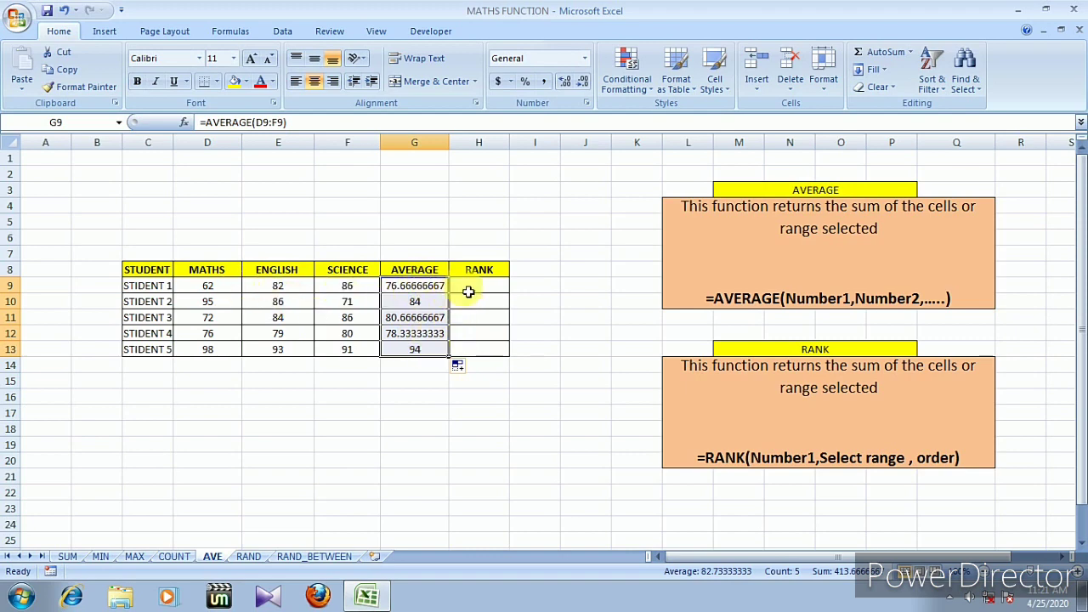
{"action": "left_click", "coordinate": [470, 288]}
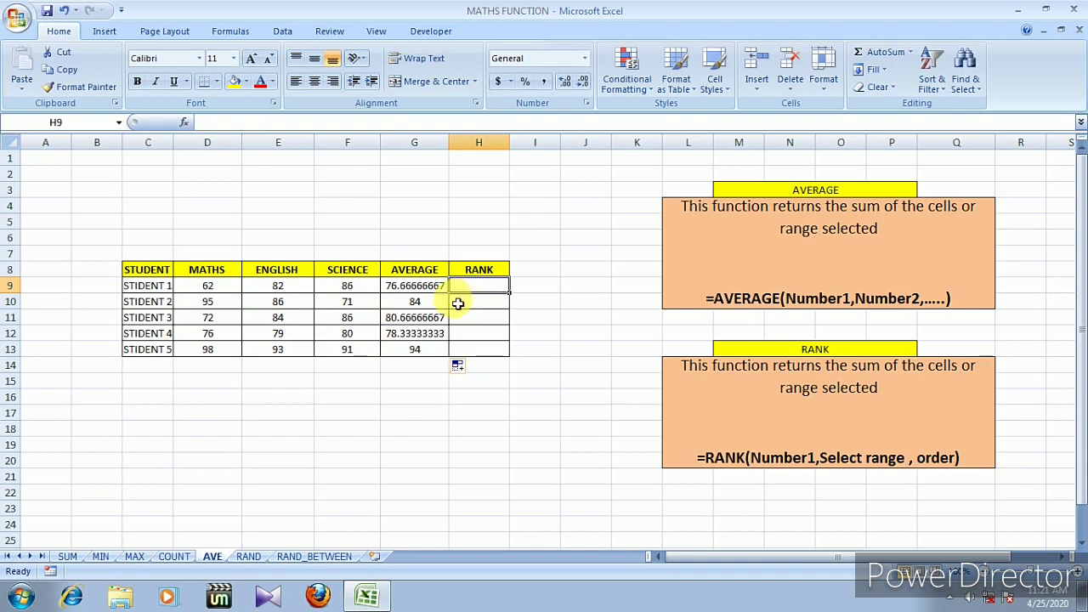
{"action": "left_click_drag", "start_coordinate": [436, 286], "coordinate": [428, 354]}
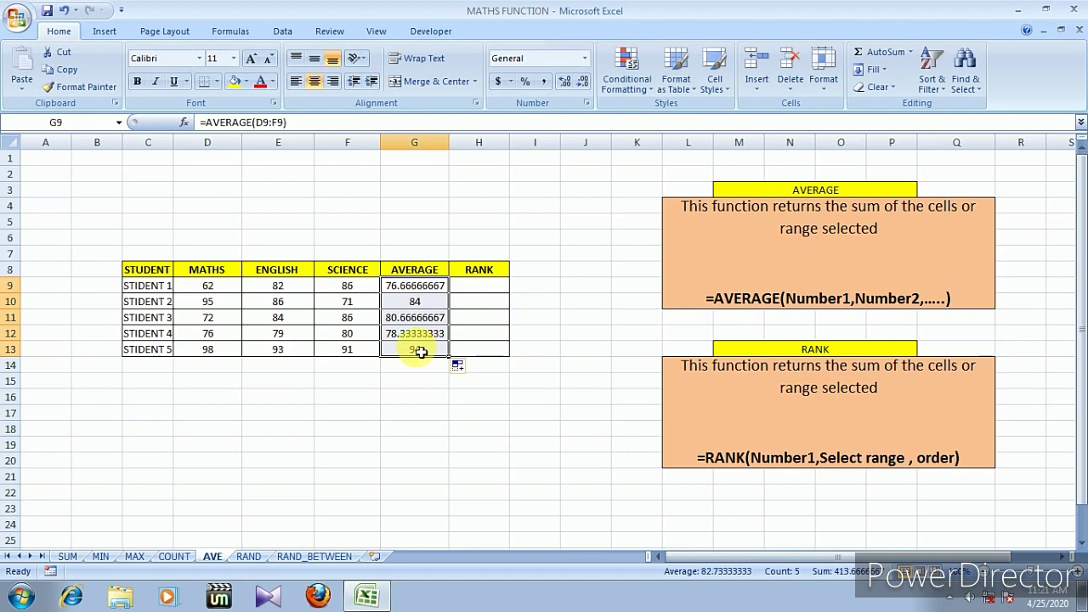
{"action": "left_click", "coordinate": [468, 293]}
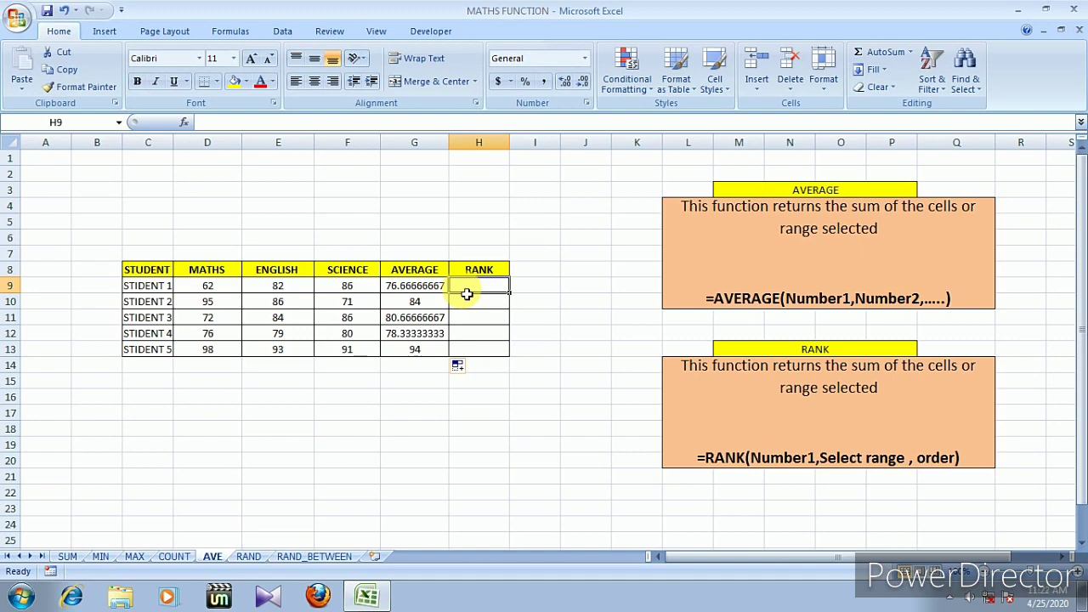
Step: Enter =RANK(G9,G9:G13,0) in H9, ranking STIDENT 1's 76.67 average 5th
{"action": "type", "text": "=ra"}
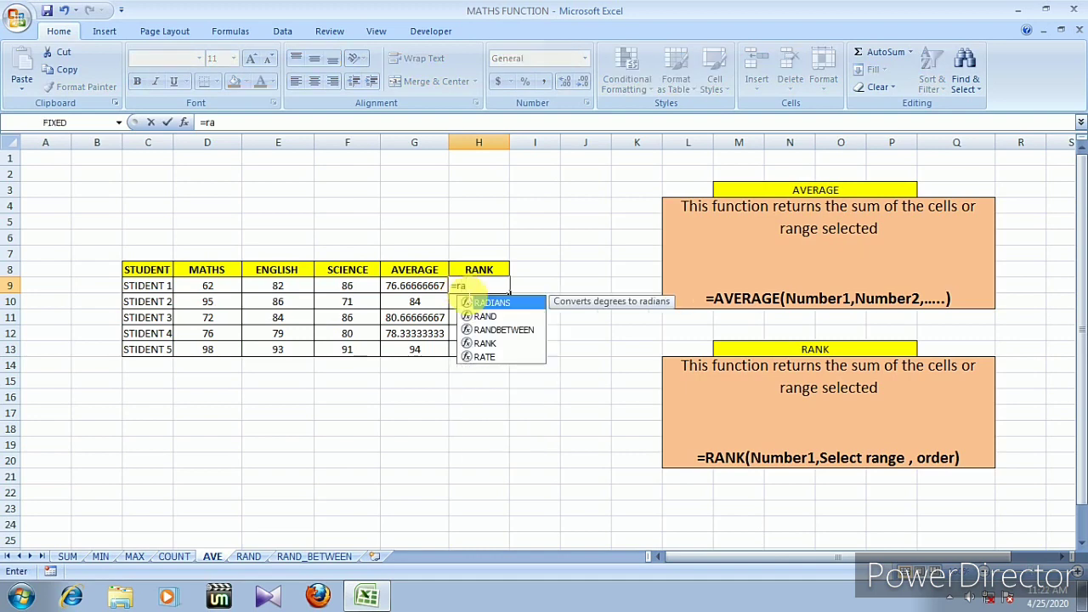
{"action": "type", "text": "nk"}
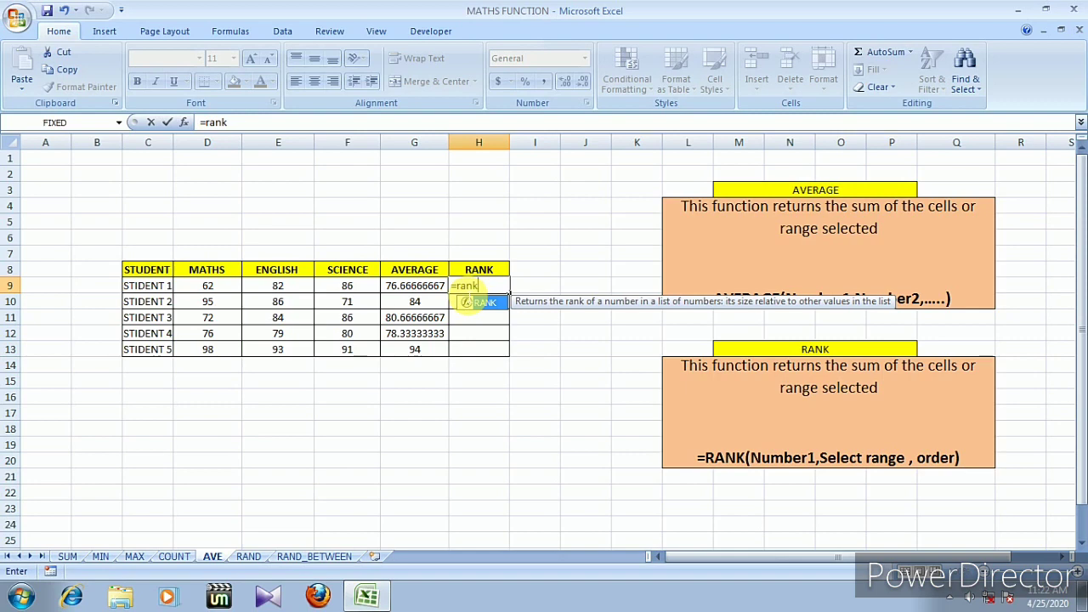
{"action": "type", "text": "("}
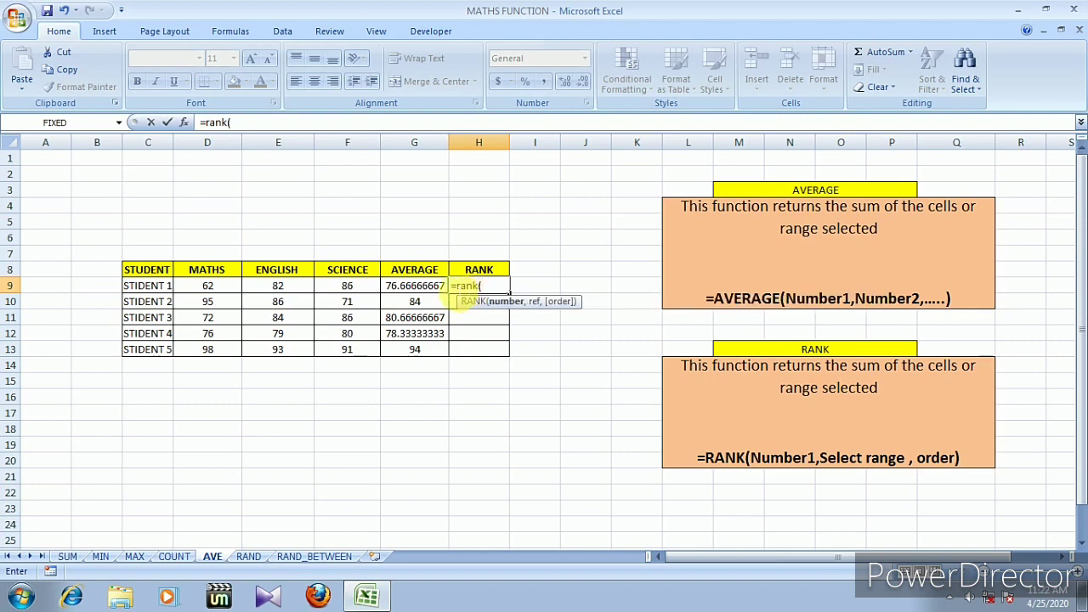
{"action": "left_click", "coordinate": [438, 287]}
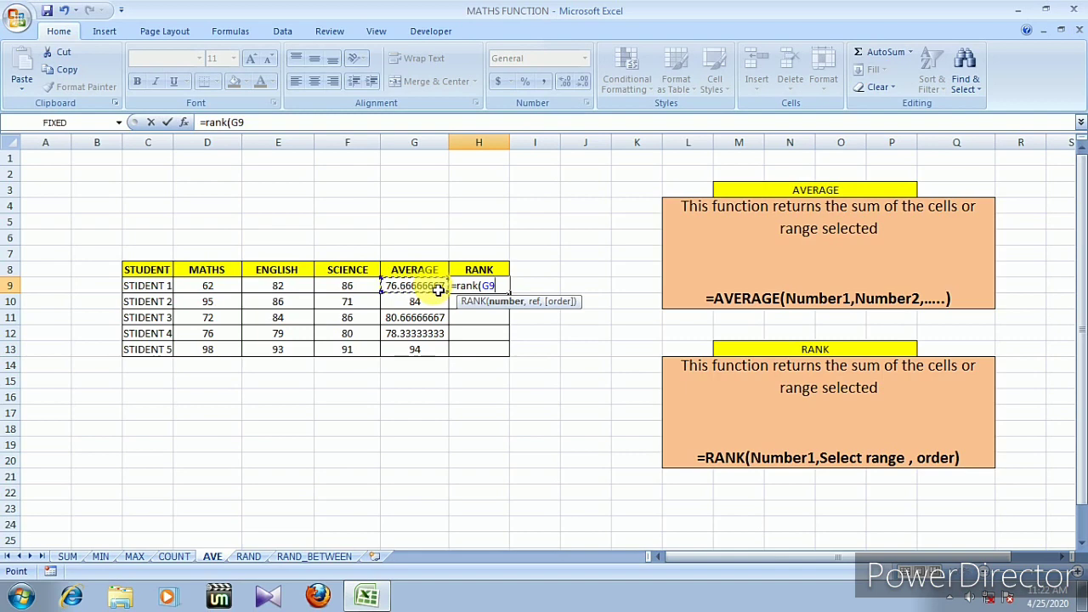
{"action": "type", "text": ","}
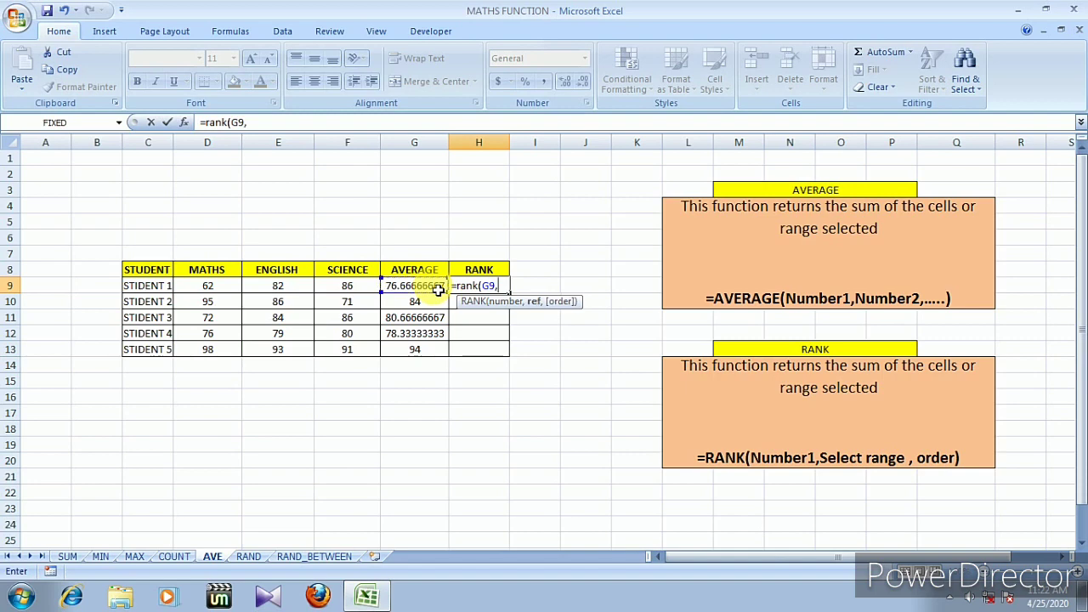
{"action": "left_click_drag", "start_coordinate": [437, 290], "coordinate": [432, 353]}
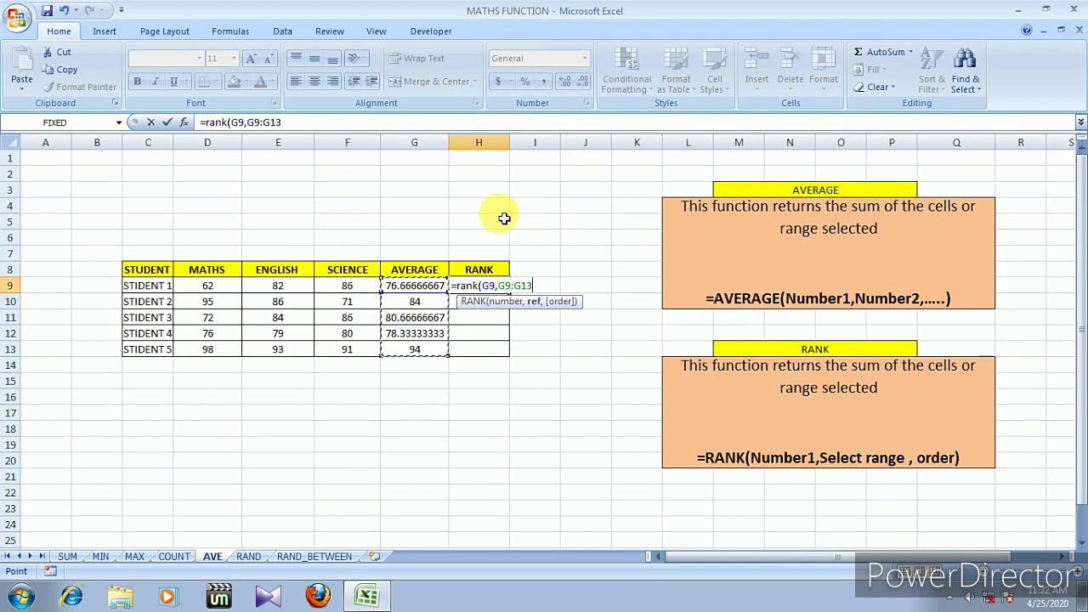
{"action": "type", "text": ","}
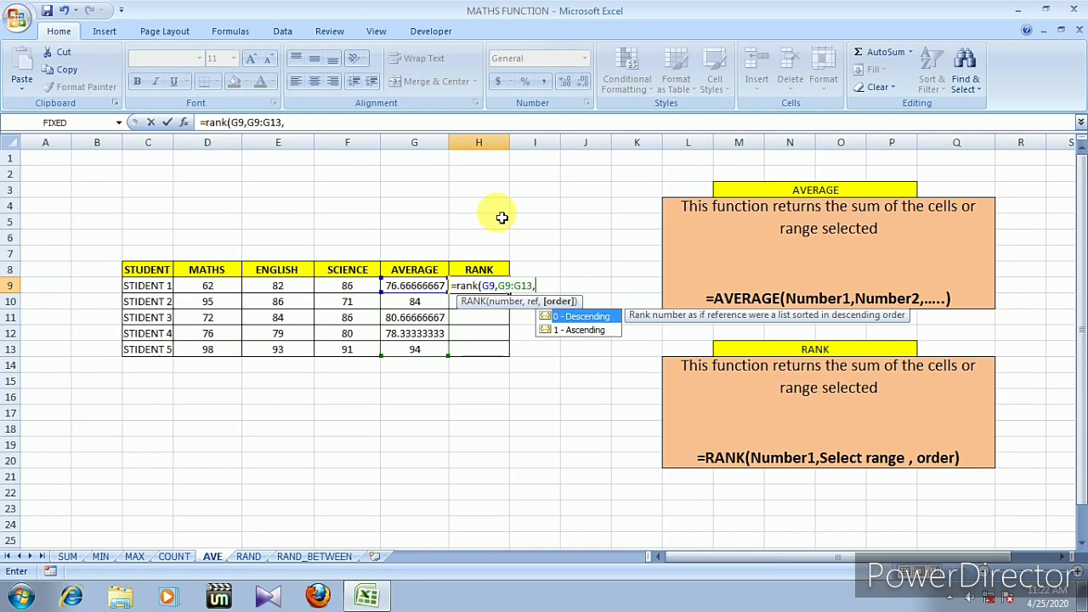
{"action": "type", "text": "0"}
{"action": "type", "text": ")"}
{"action": "key", "text": "Return"}
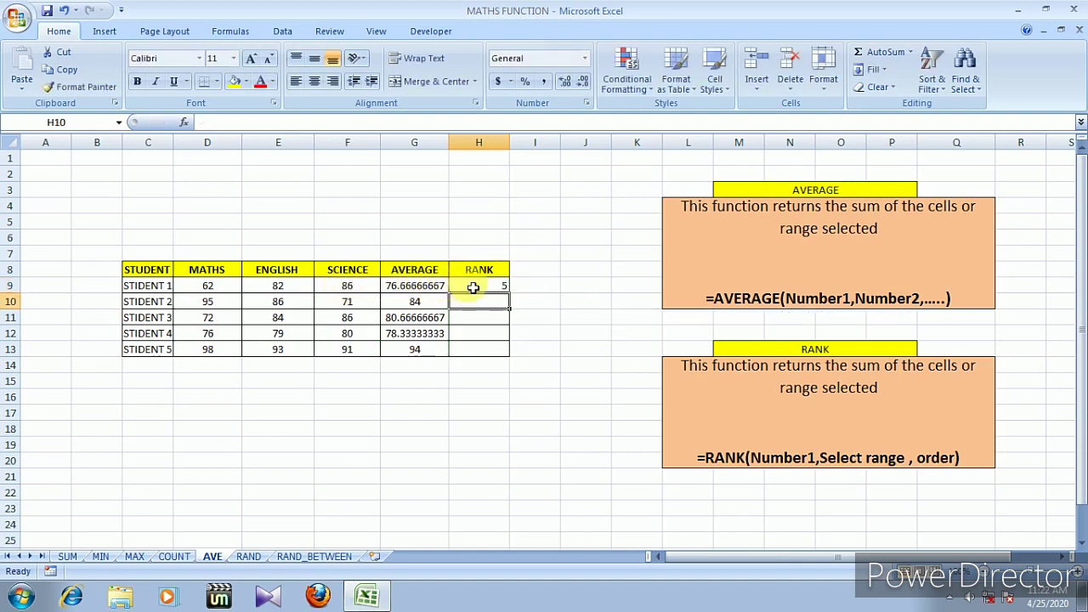
Step: Change H9's ranking range to the absolute $G$9:$G$13, keeping STIDENT 1 ranked 5th
{"action": "left_click", "coordinate": [426, 285]}
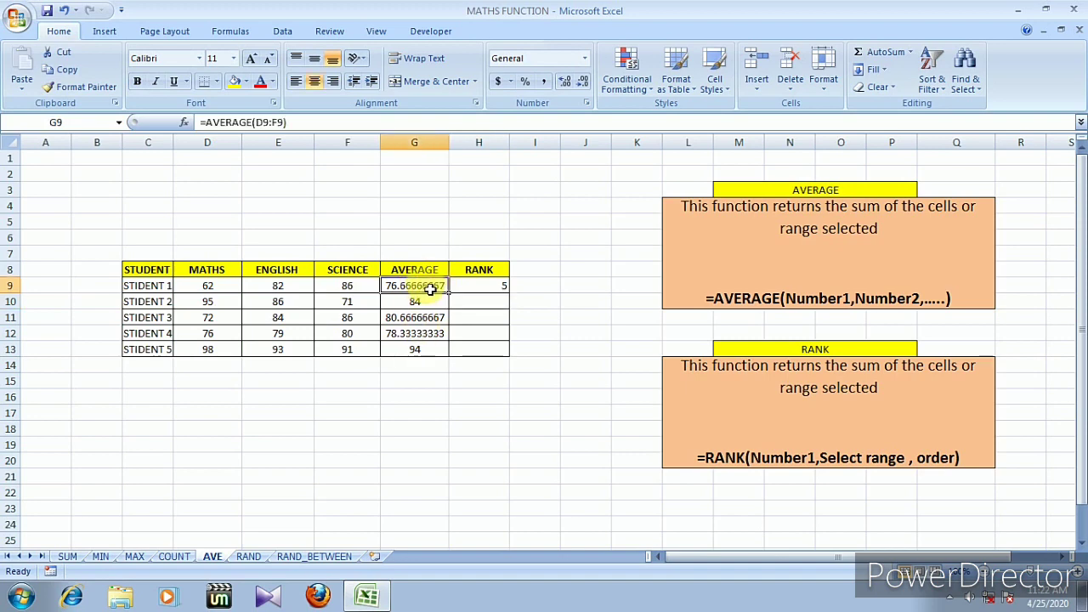
{"action": "left_click", "coordinate": [471, 288]}
{"action": "double_click", "coordinate": [260, 122]}
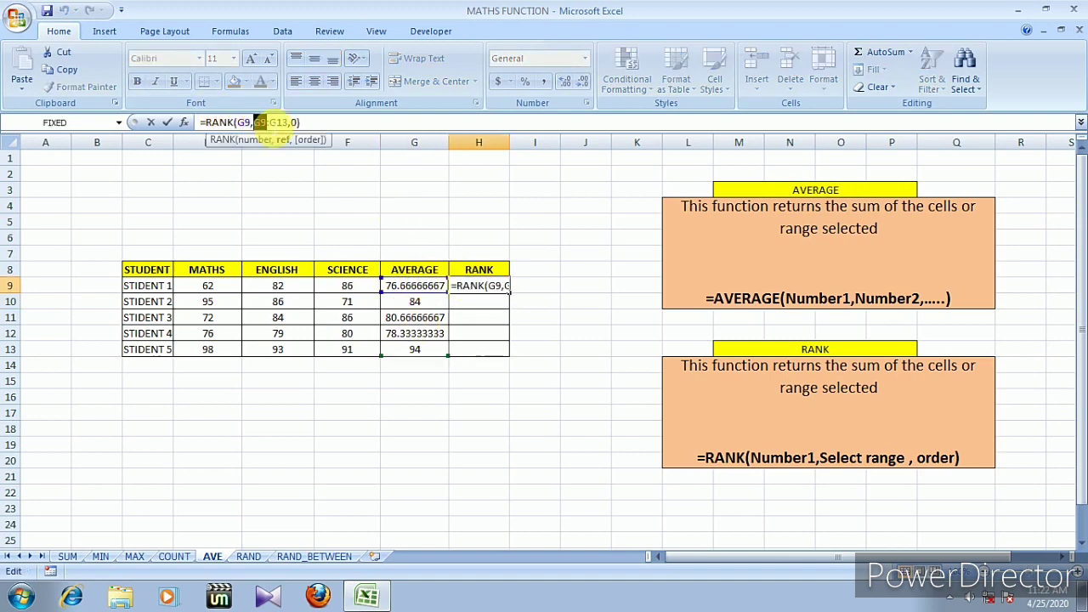
{"action": "left_click_drag", "start_coordinate": [260, 123], "coordinate": [289, 123]}
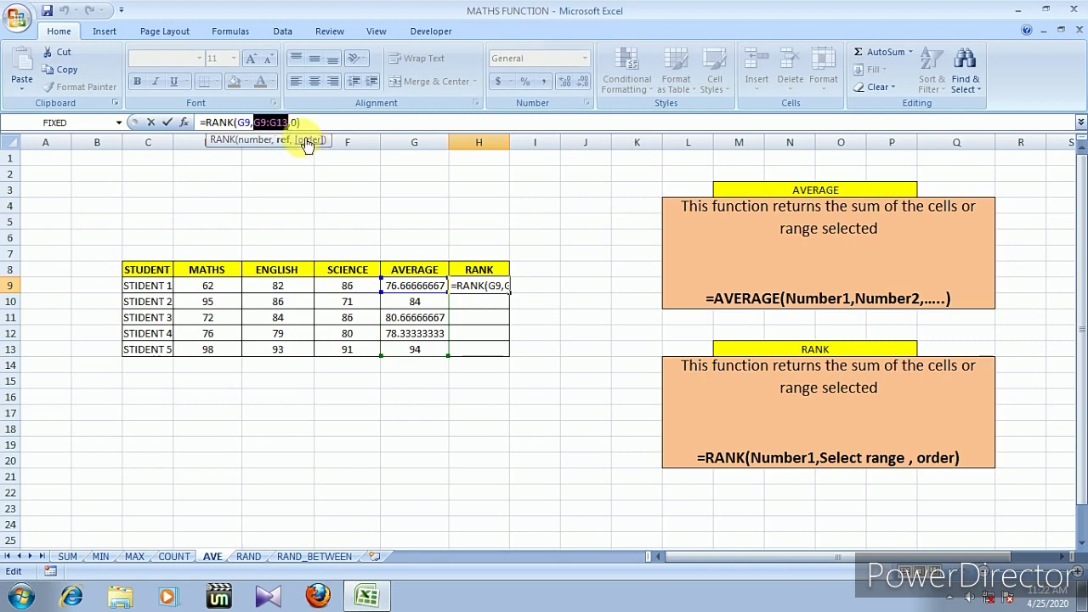
{"action": "key", "text": "F4"}
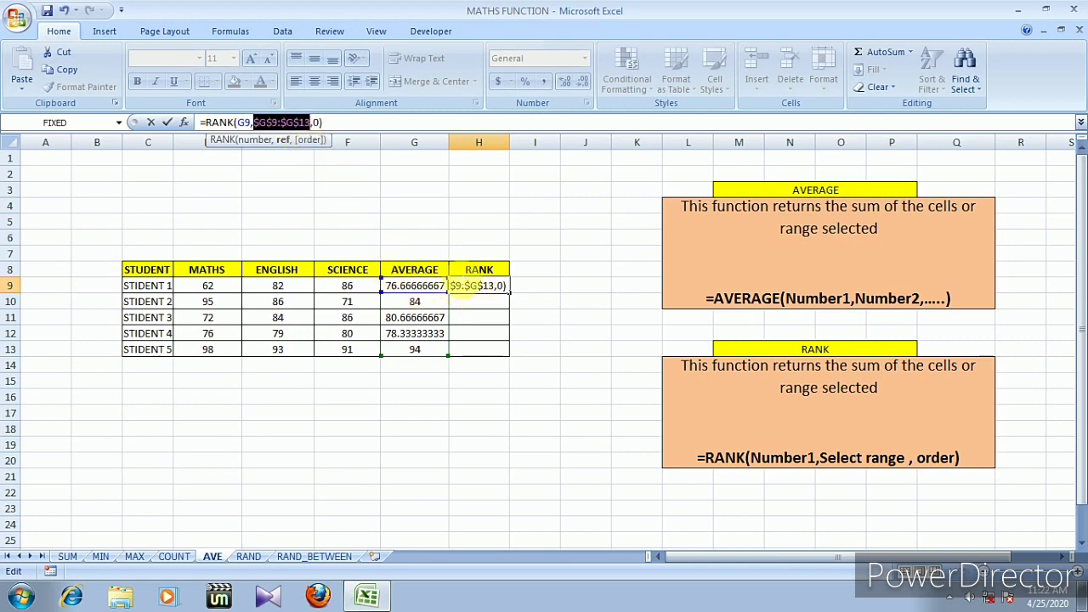
{"action": "left_click", "coordinate": [344, 124]}
{"action": "key", "text": "Return"}
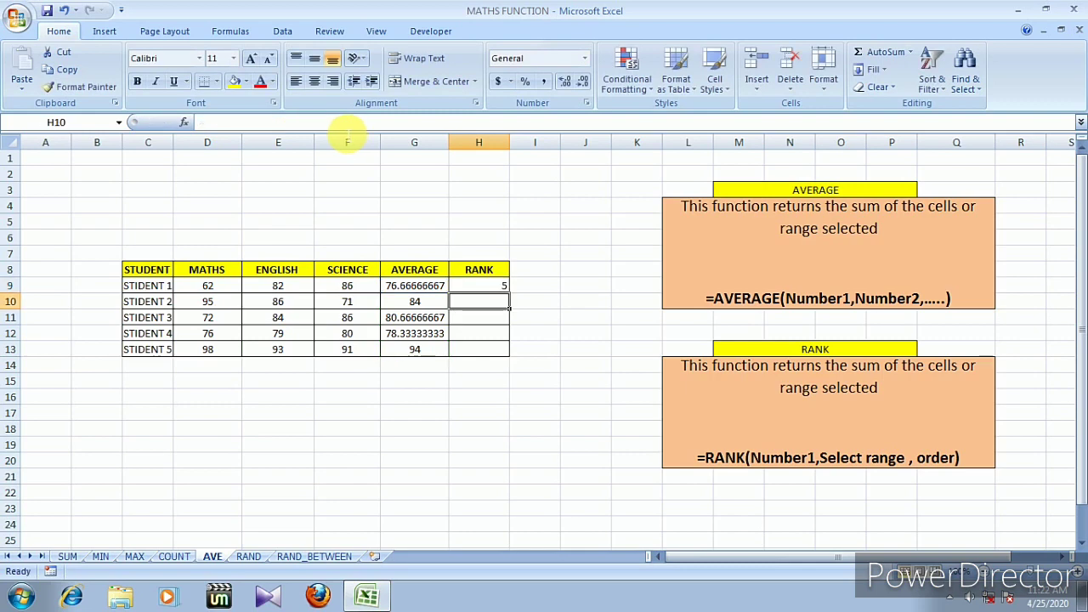
{"action": "left_click", "coordinate": [479, 285]}
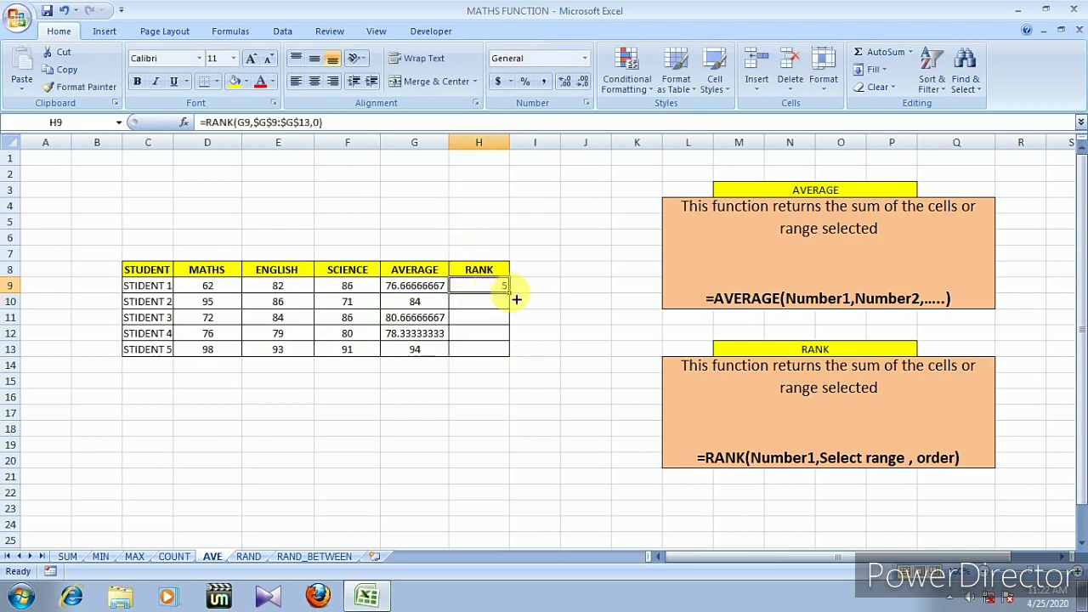
{"action": "left_click_drag", "start_coordinate": [509, 292], "coordinate": [508, 355]}
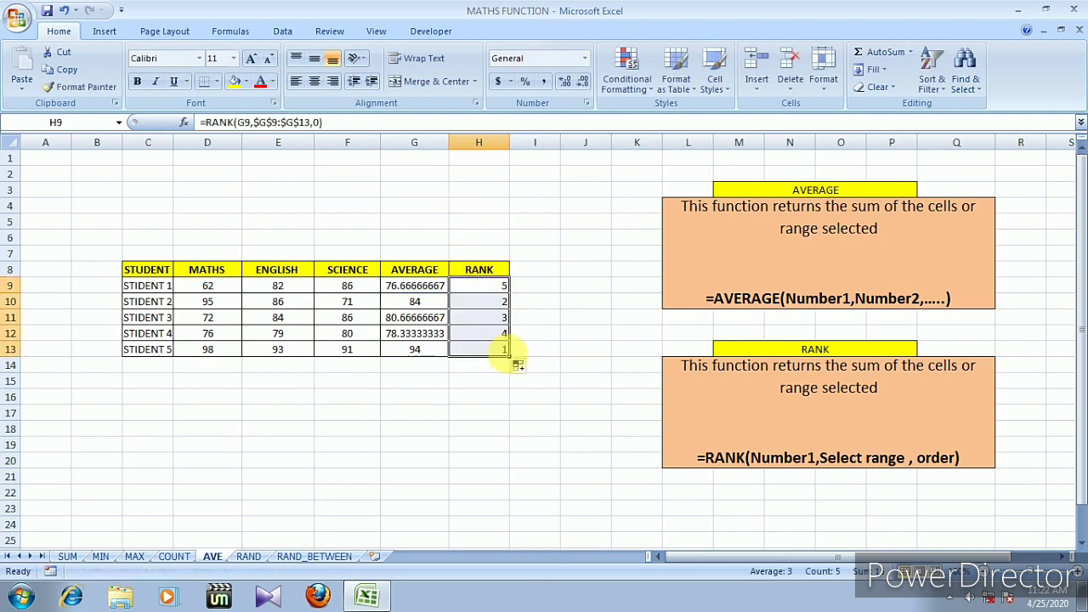
{"action": "left_click", "coordinate": [415, 352]}
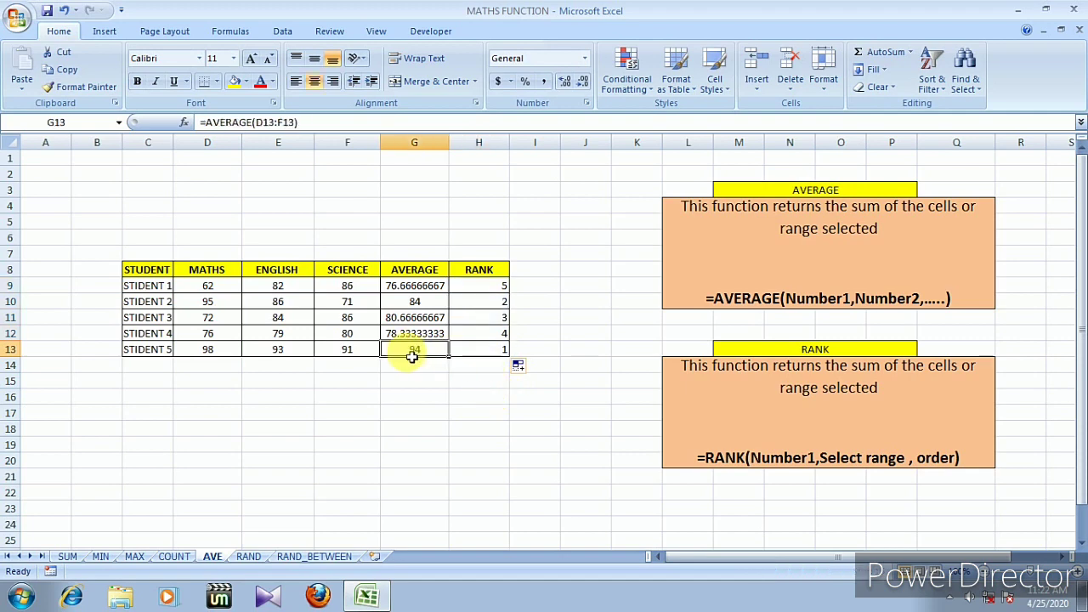
{"action": "left_click", "coordinate": [422, 304]}
{"action": "left_click", "coordinate": [424, 320]}
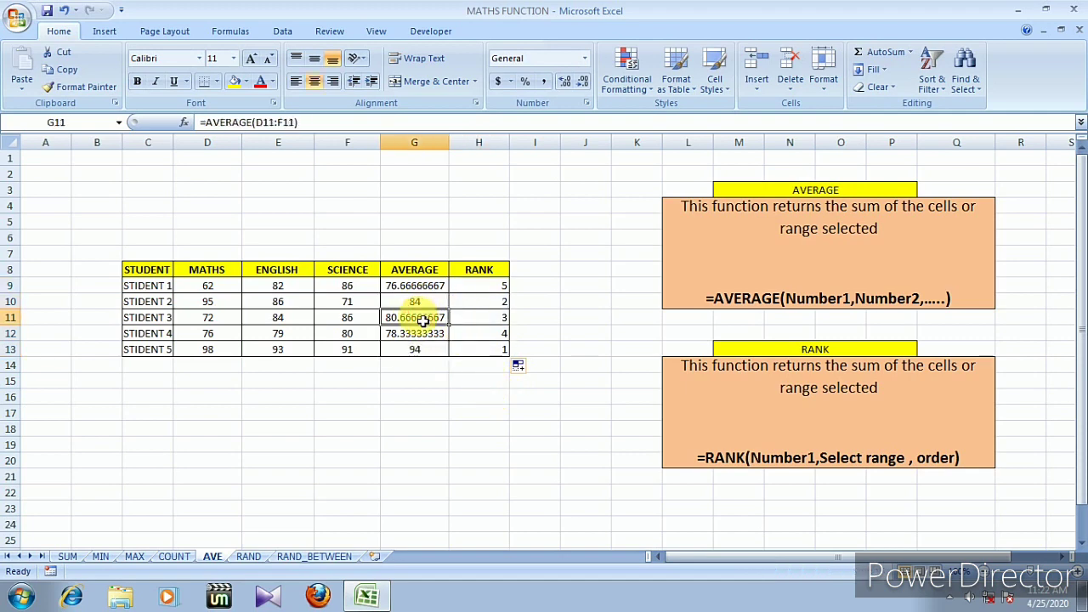
{"action": "left_click", "coordinate": [418, 334]}
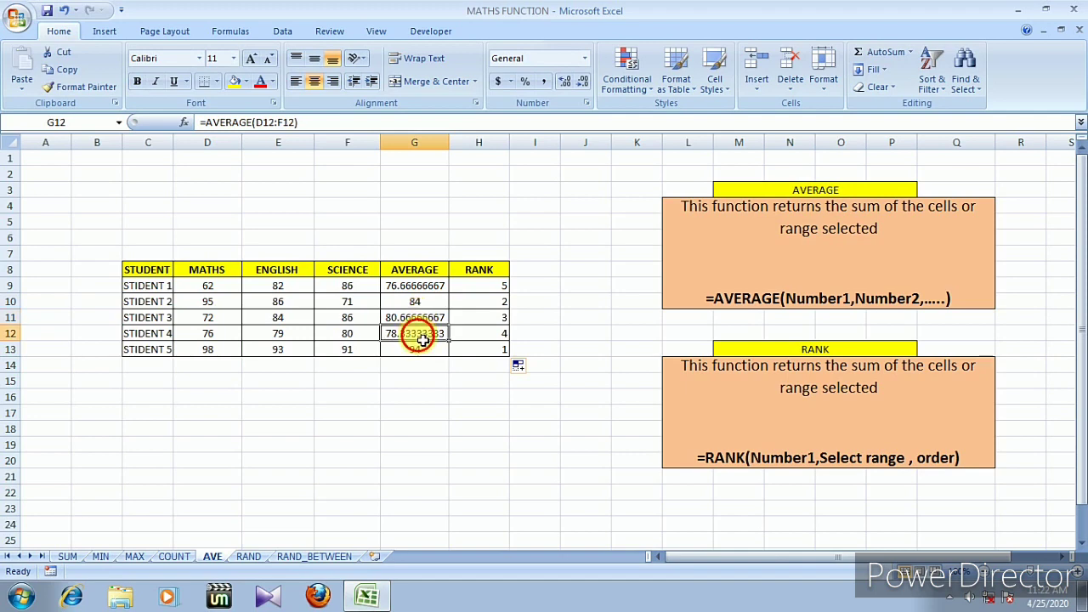
{"action": "left_click", "coordinate": [414, 285]}
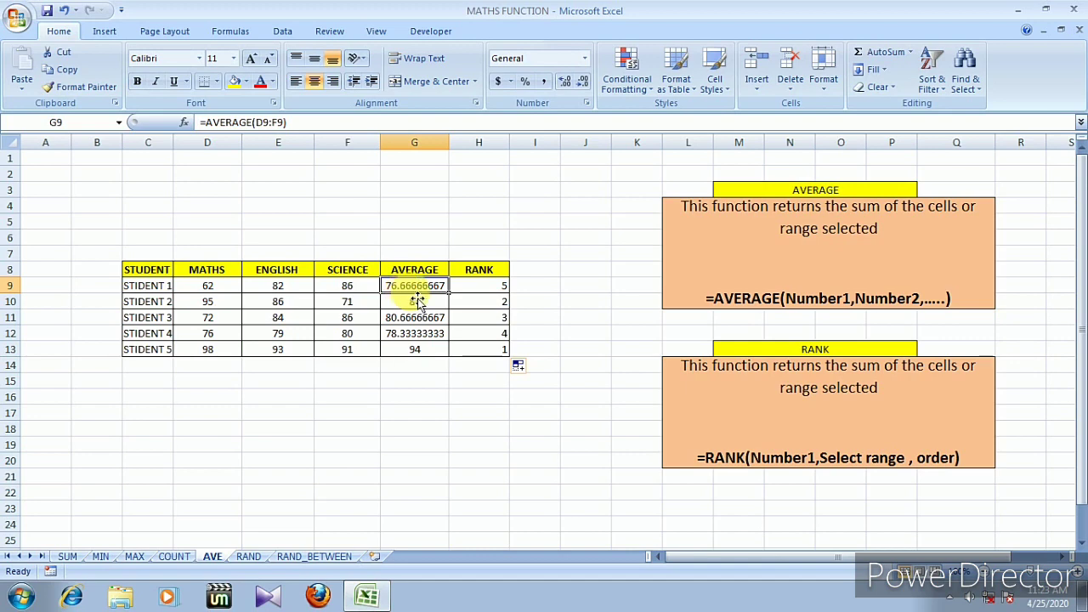
Step: On the RAND sheet, enter =RAND() in E13 under MATHS
{"action": "left_click", "coordinate": [250, 557]}
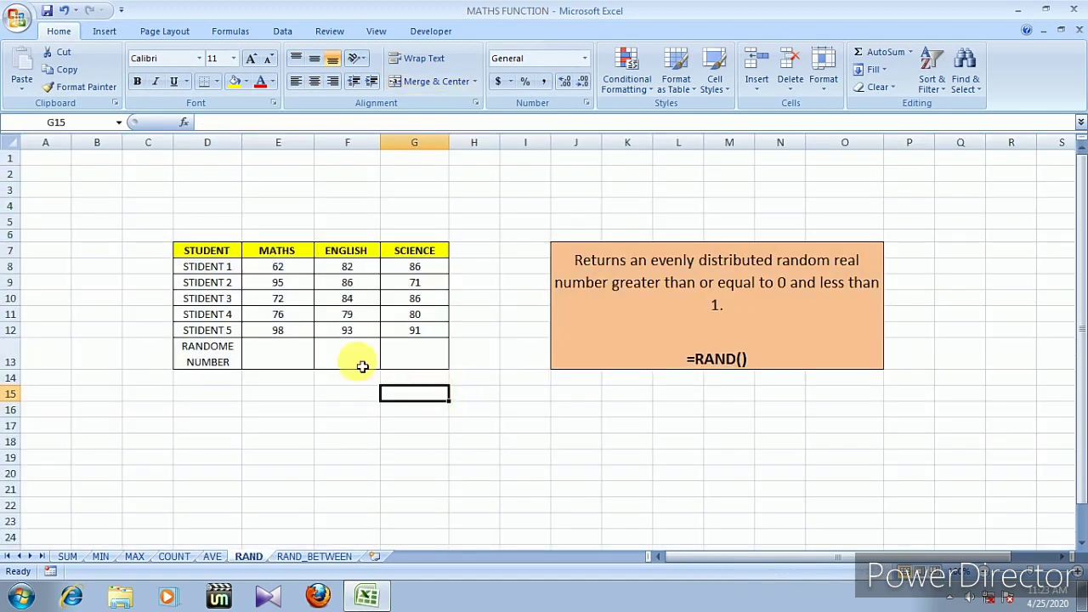
{"action": "left_click", "coordinate": [297, 359]}
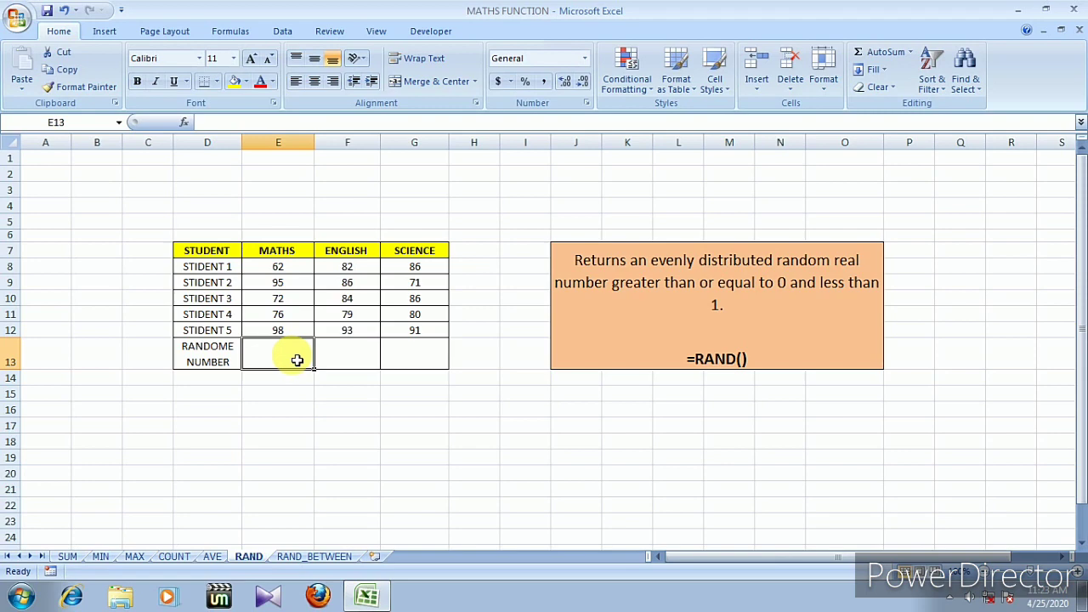
{"action": "type", "text": "="}
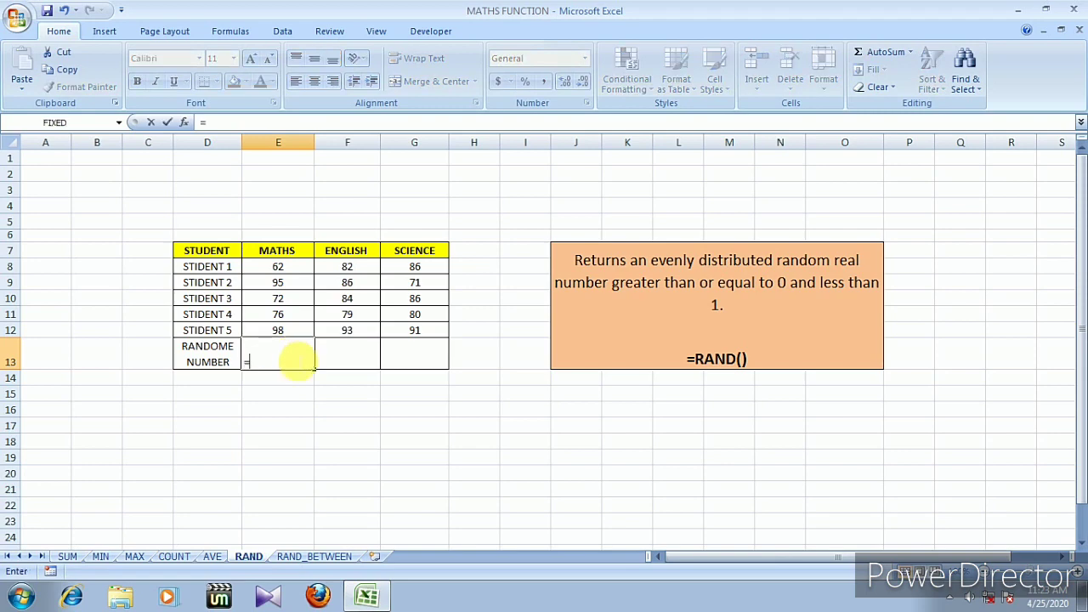
{"action": "type", "text": "rand"}
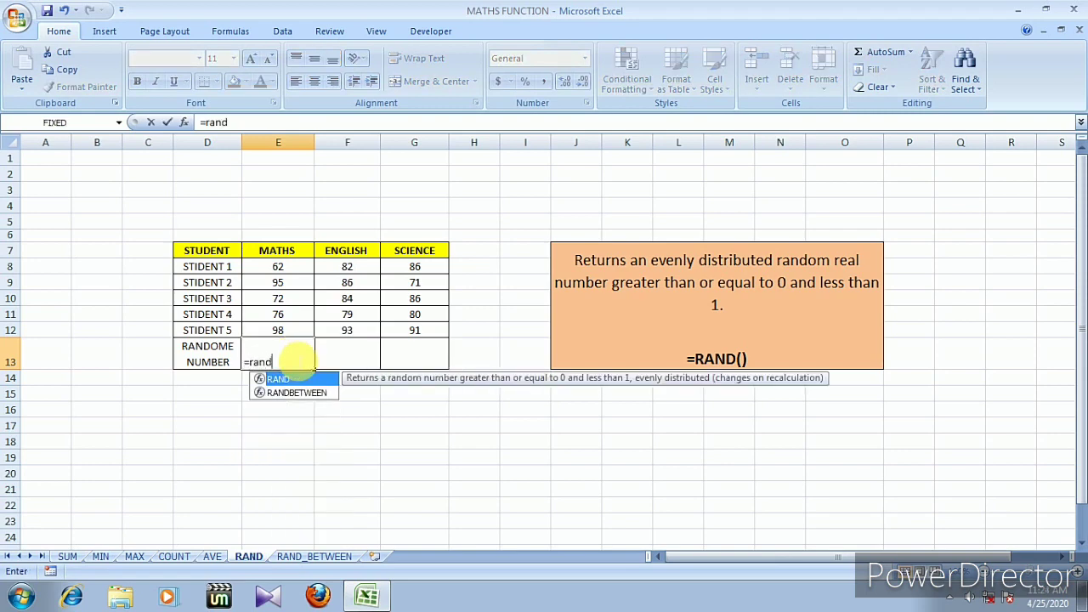
{"action": "type", "text": "("}
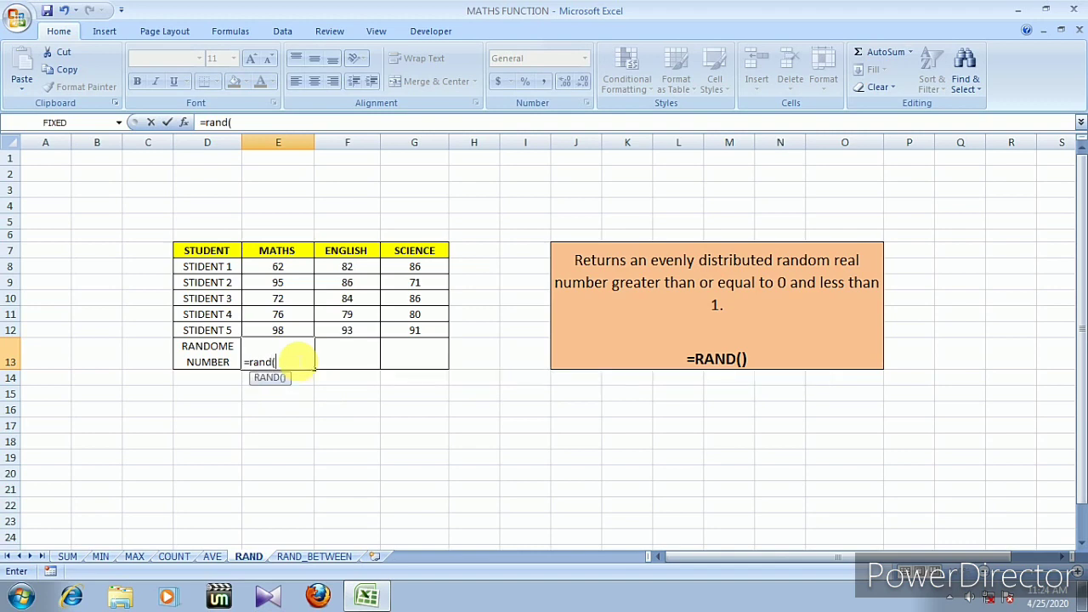
{"action": "type", "text": ")"}
{"action": "key", "text": "ctrl+Return"}
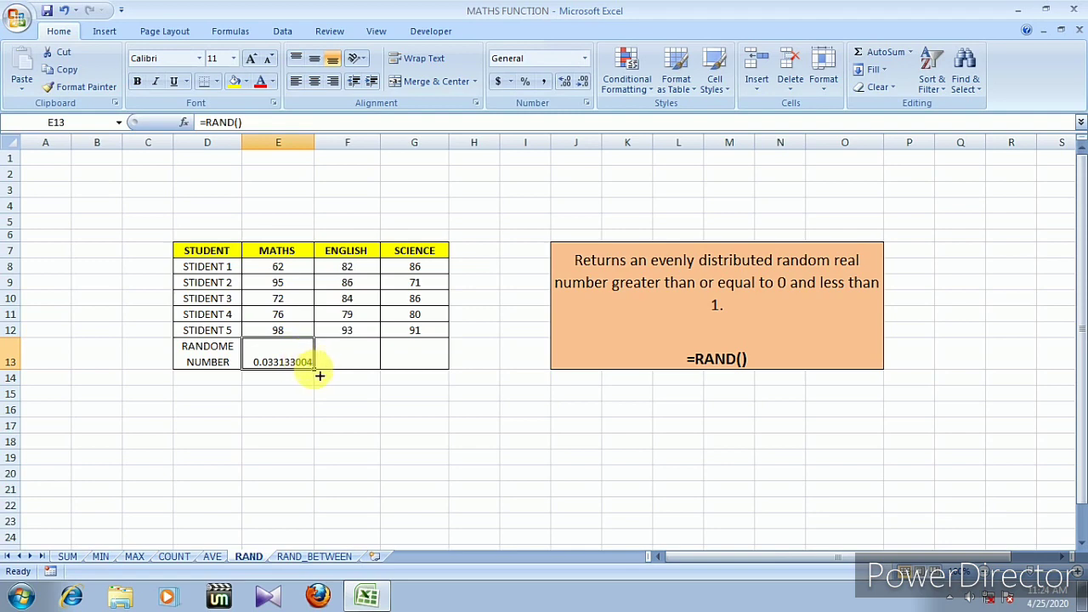
Step: Copy the RAND formula across to F13 and G13 for ENGLISH and SCIENCE
{"action": "left_click_drag", "start_coordinate": [319, 375], "coordinate": [420, 370]}
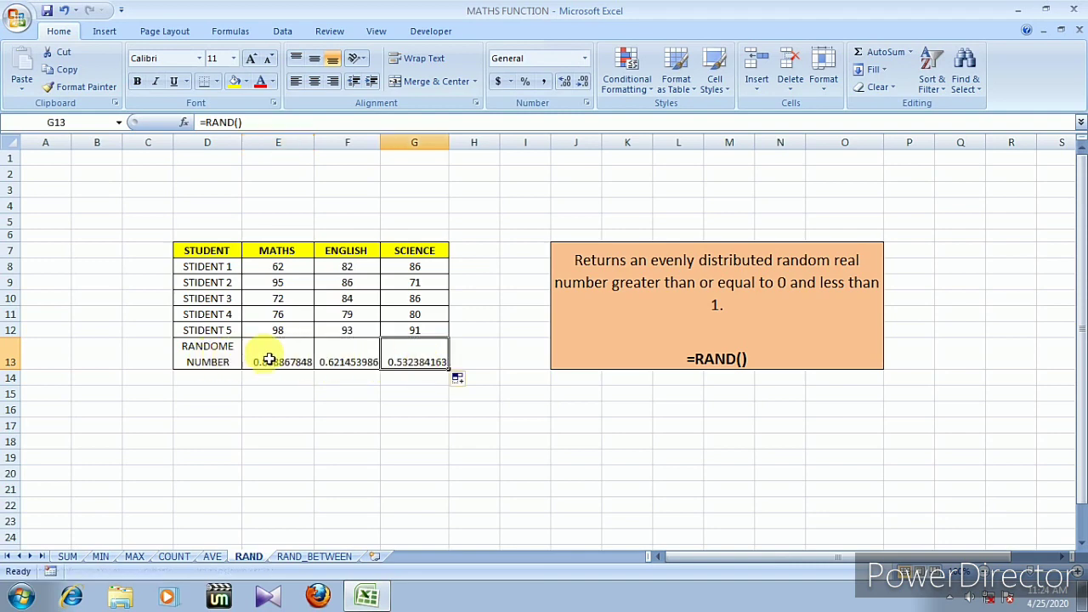
{"action": "left_click", "coordinate": [434, 355]}
{"action": "left_click_drag", "start_coordinate": [274, 363], "coordinate": [394, 363]}
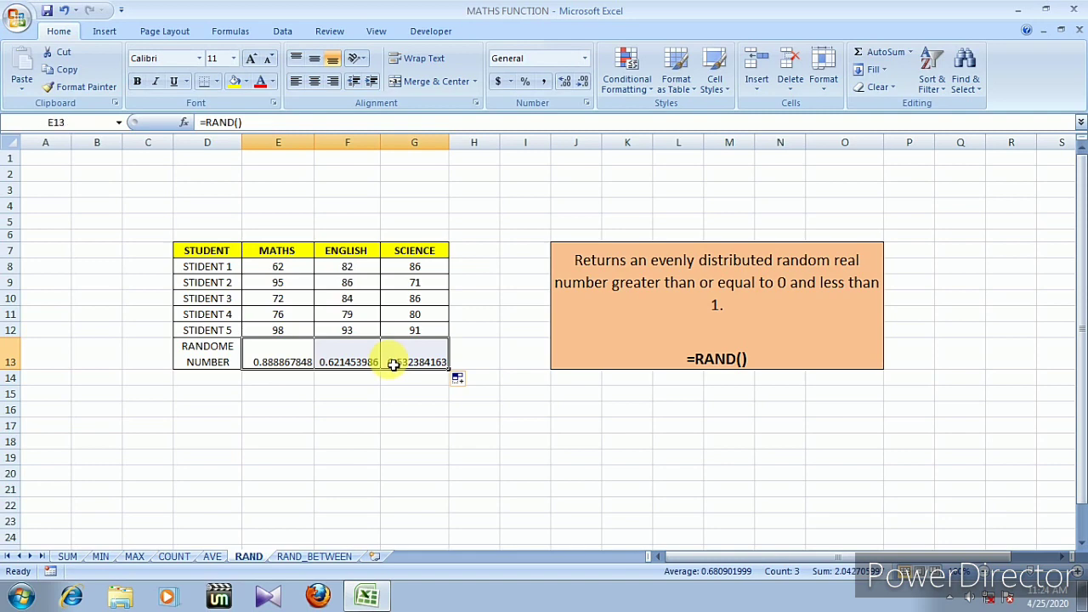
{"action": "left_click", "coordinate": [346, 488]}
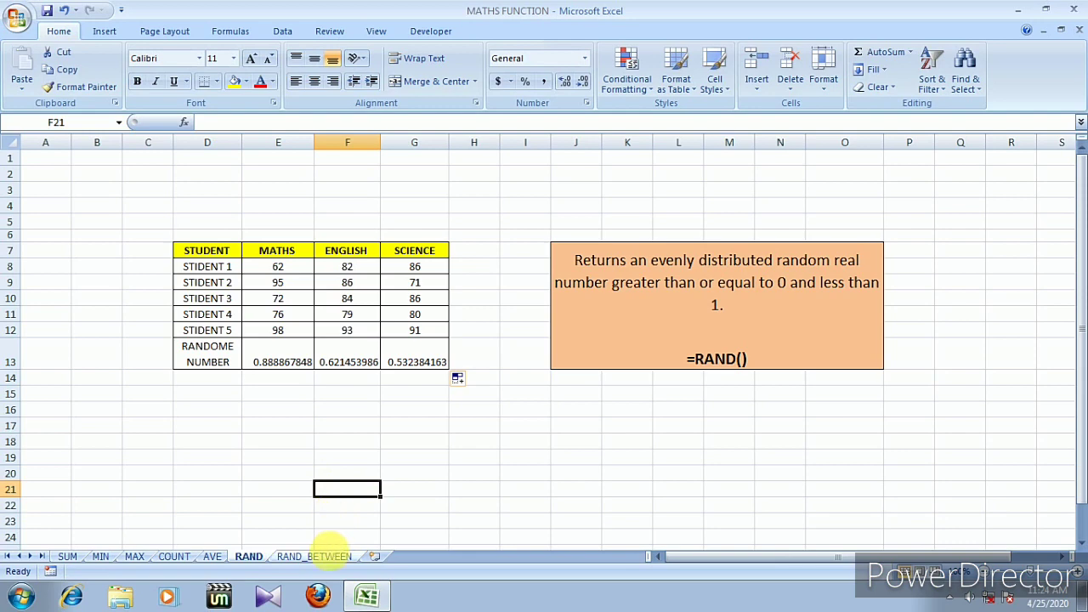
Step: On the RAND_BETWEEN sheet, retype the row-13 label in D13 as 'STUDENT 6'
{"action": "left_click", "coordinate": [330, 553]}
{"action": "left_click", "coordinate": [283, 364]}
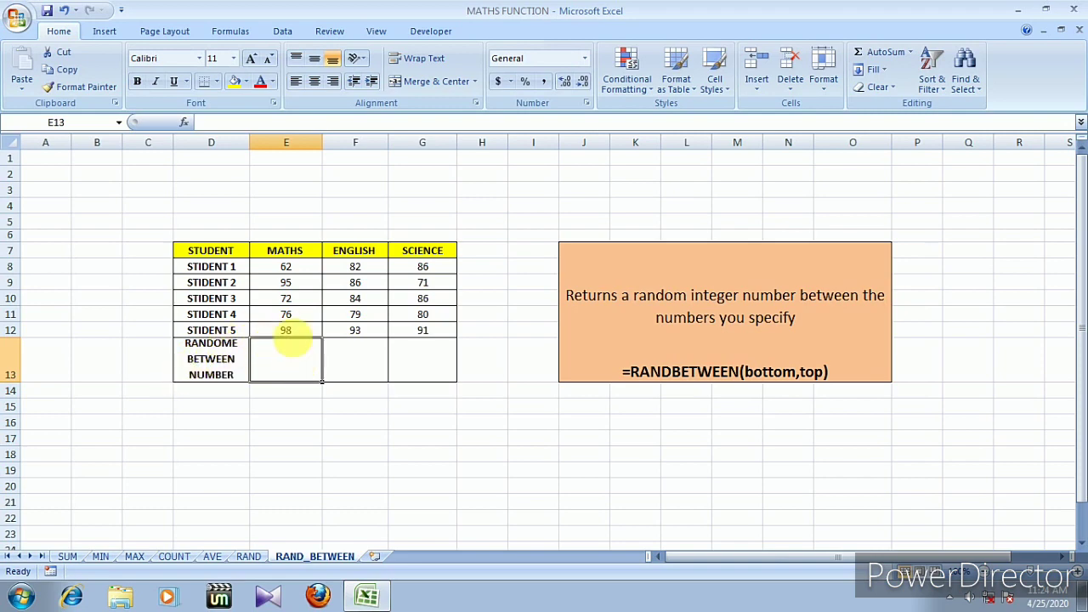
{"action": "left_click", "coordinate": [229, 410]}
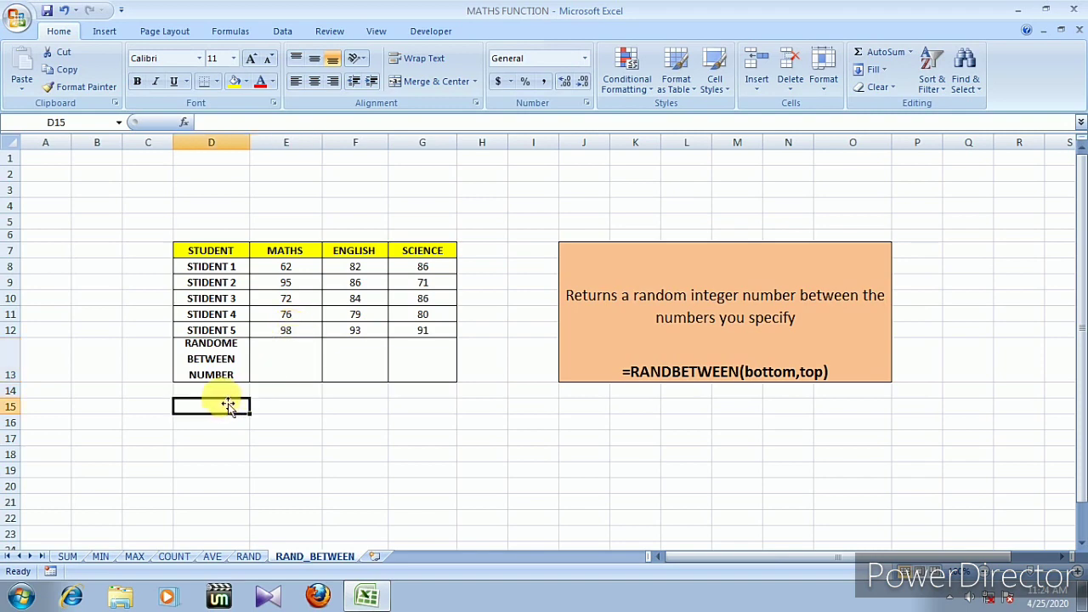
{"action": "left_click", "coordinate": [219, 357]}
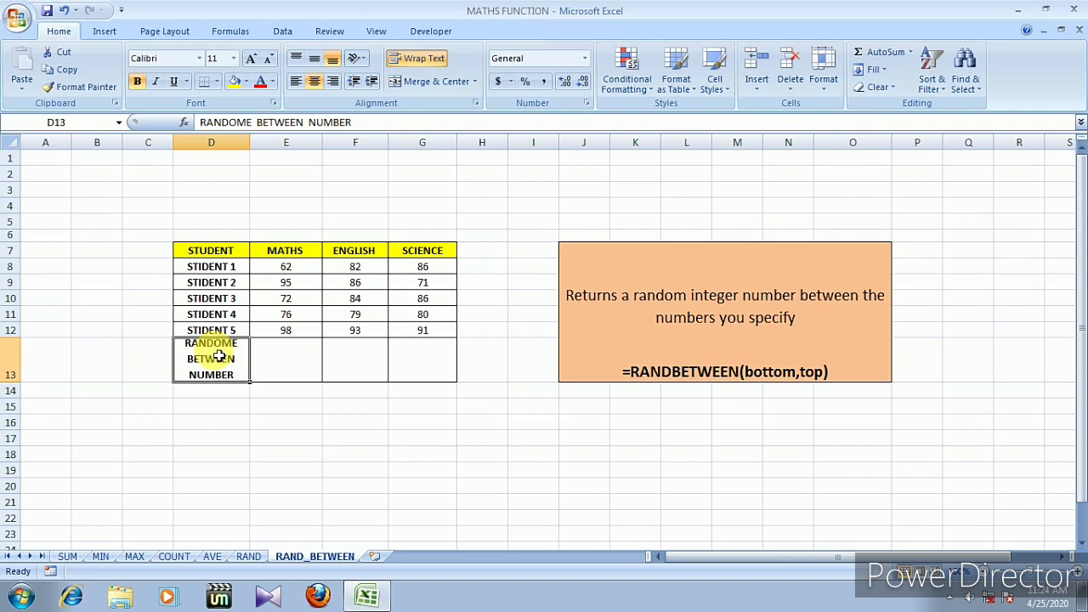
{"action": "type", "text": "STUDENT"}
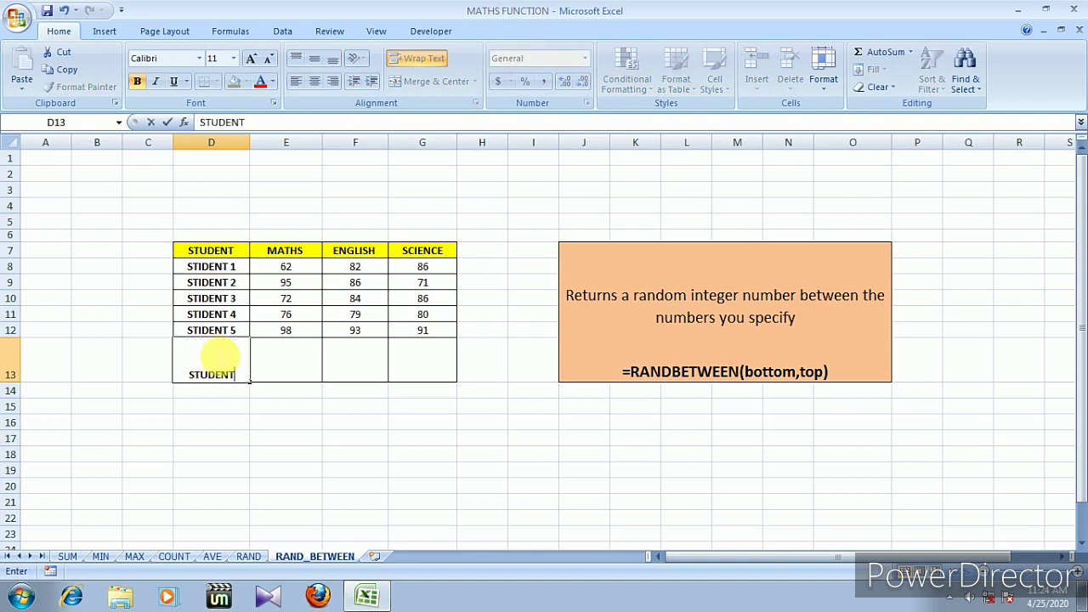
{"action": "type", "text": " 6"}
{"action": "key", "text": "Tab"}
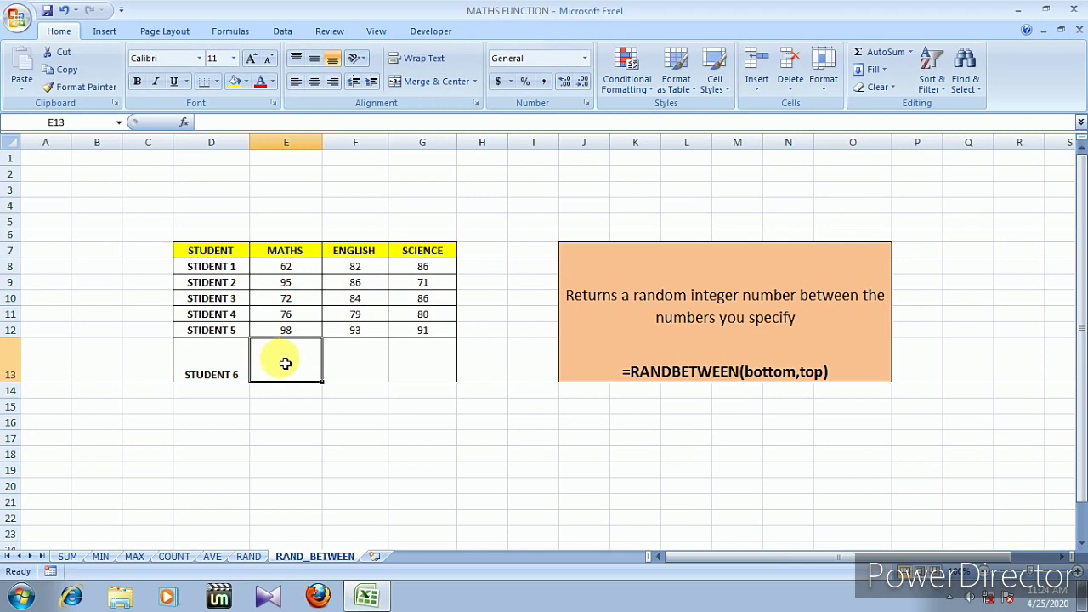
Step: Enter =RANDBETWEEN(40,80) in E13 as STUDENT 6's Maths mark, returning 41
{"action": "type", "text": "="}
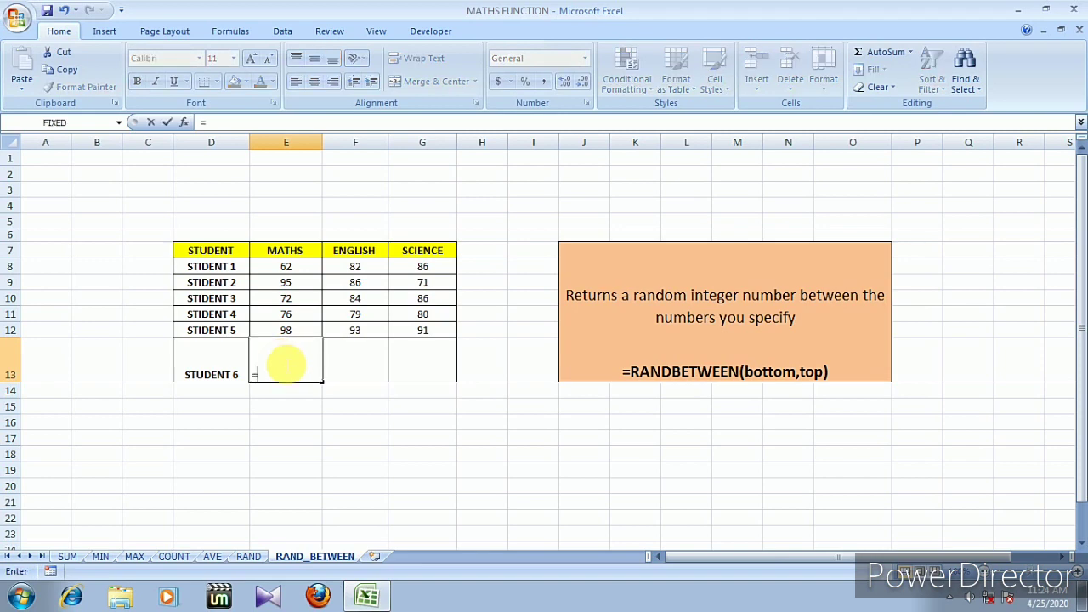
{"action": "type", "text": "R"}
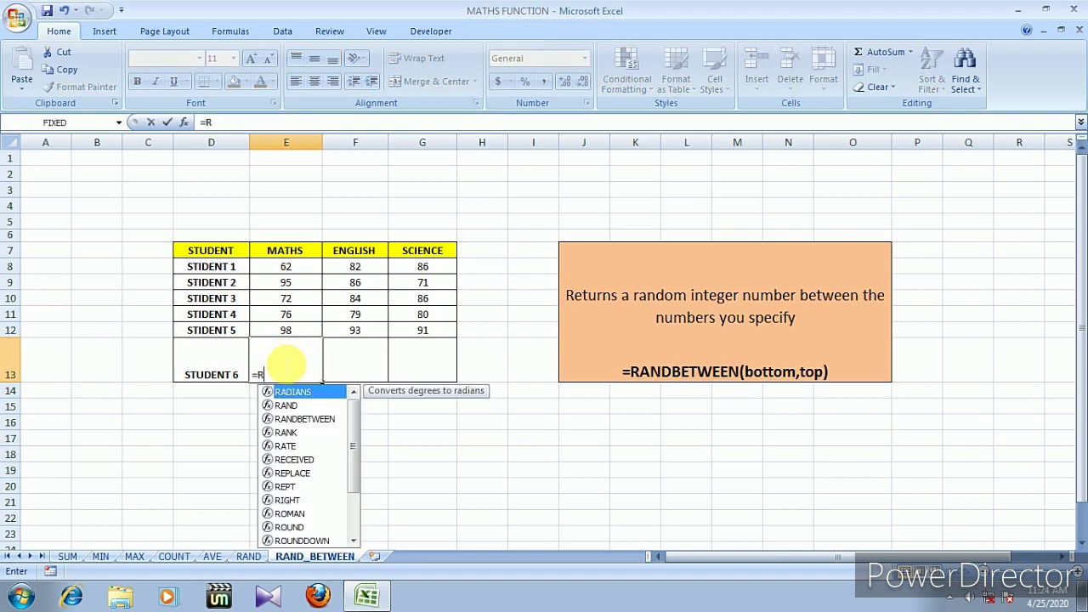
{"action": "type", "text": "AND"}
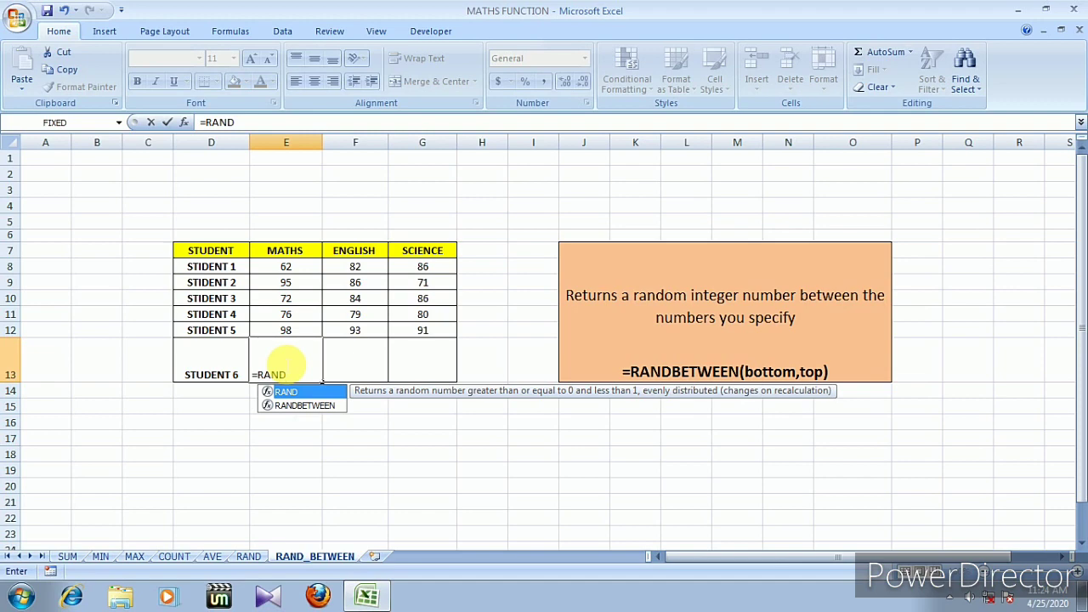
{"action": "type", "text": "BET"}
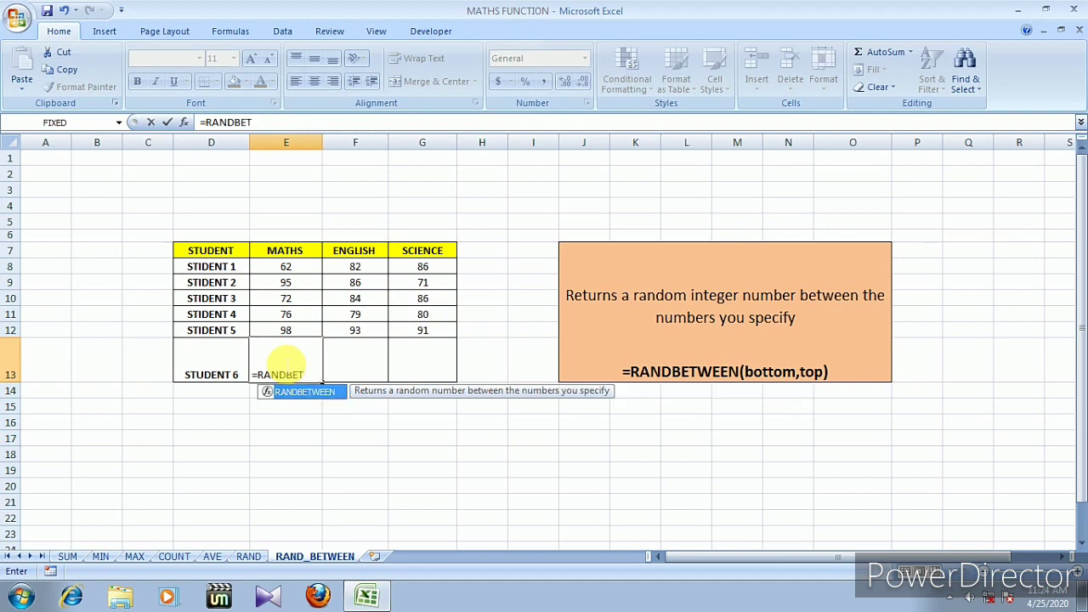
{"action": "type", "text": "WEEN"}
{"action": "type", "text": "("}
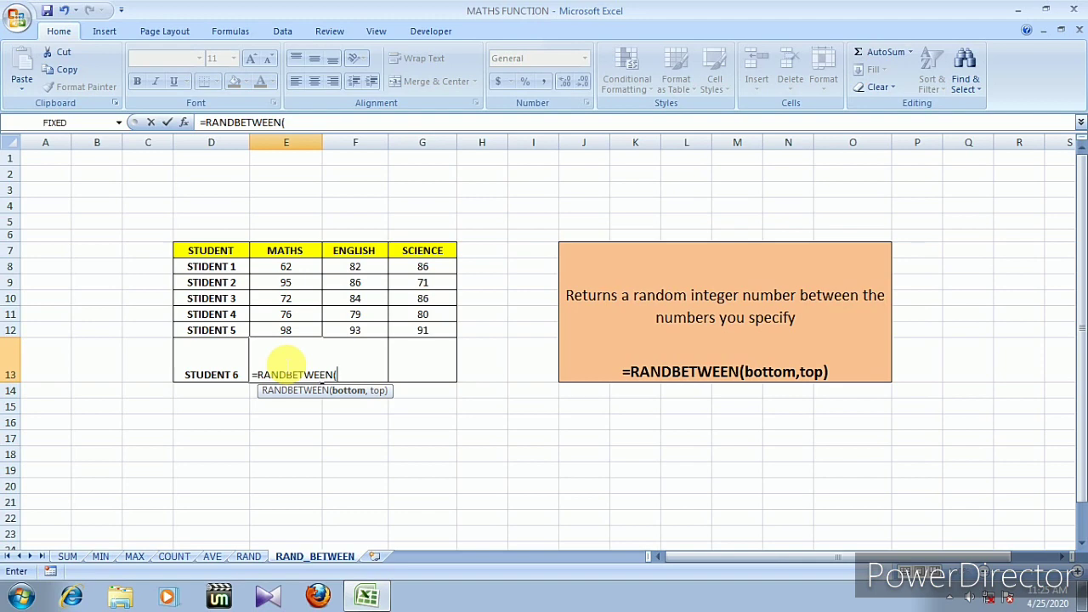
{"action": "type", "text": "40"}
{"action": "type", "text": ","}
{"action": "type", "text": "80"}
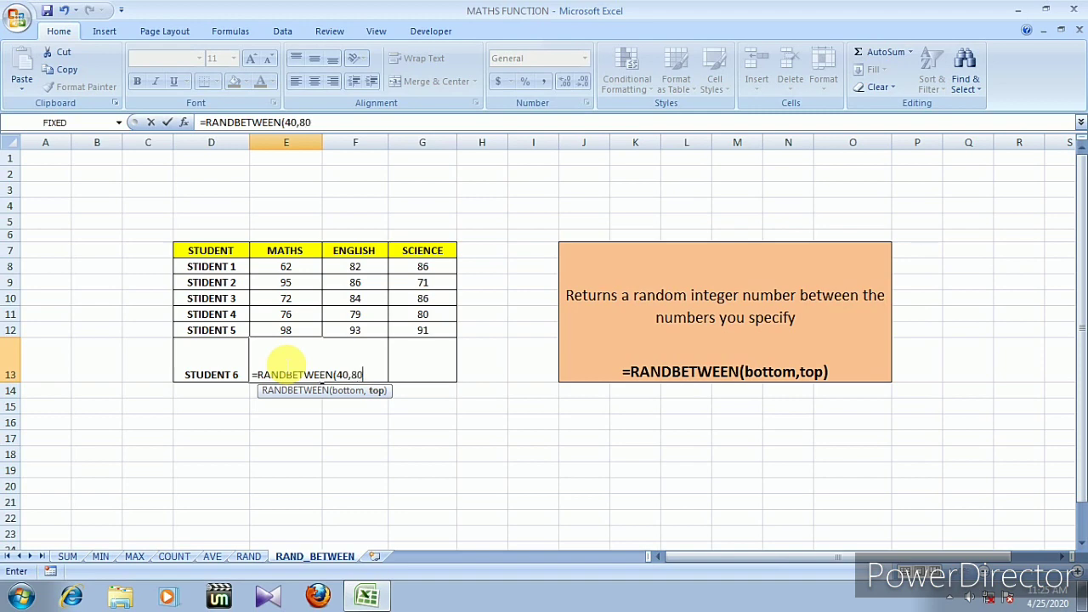
{"action": "type", "text": ")"}
{"action": "key", "text": "Return"}
{"action": "left_click", "coordinate": [285, 363]}
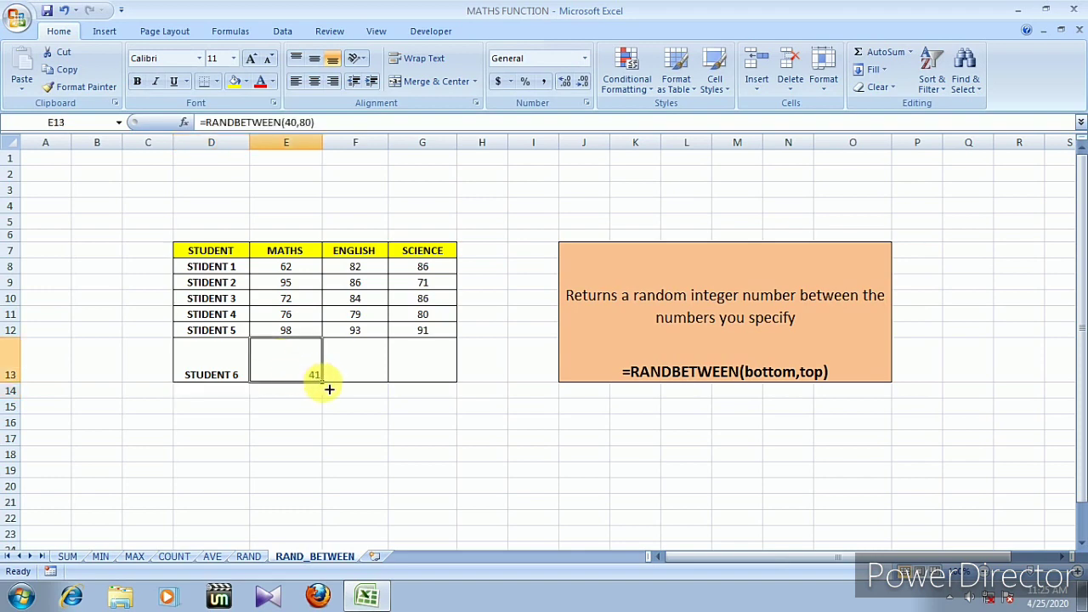
Step: Fill E13's =RANDBETWEEN(40,80) formula right through G13 for ENGLISH and SCIENCE
{"action": "left_click_drag", "start_coordinate": [322, 382], "coordinate": [430, 383]}
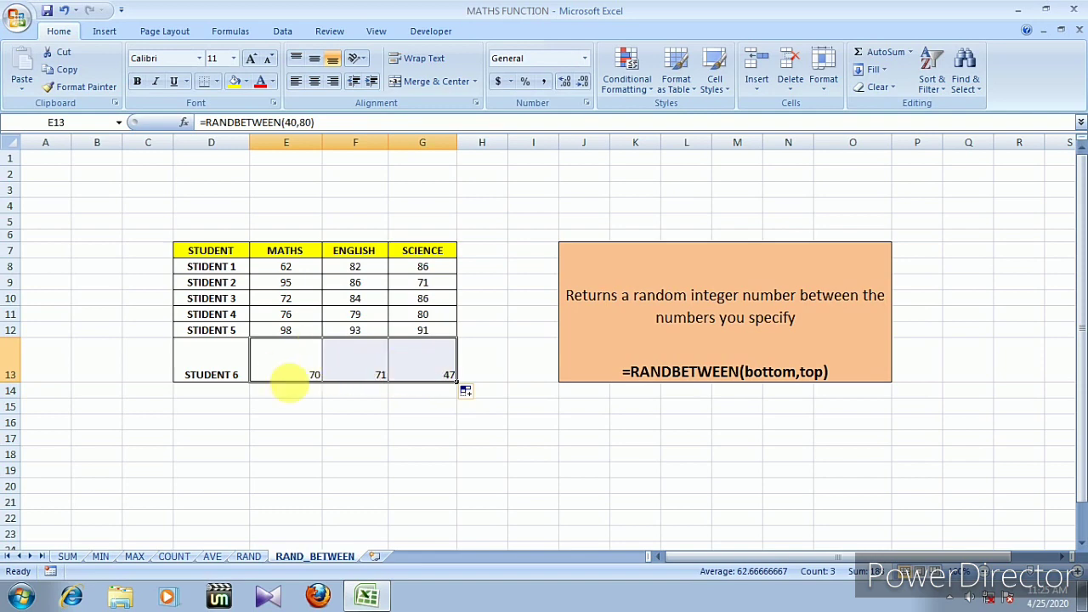